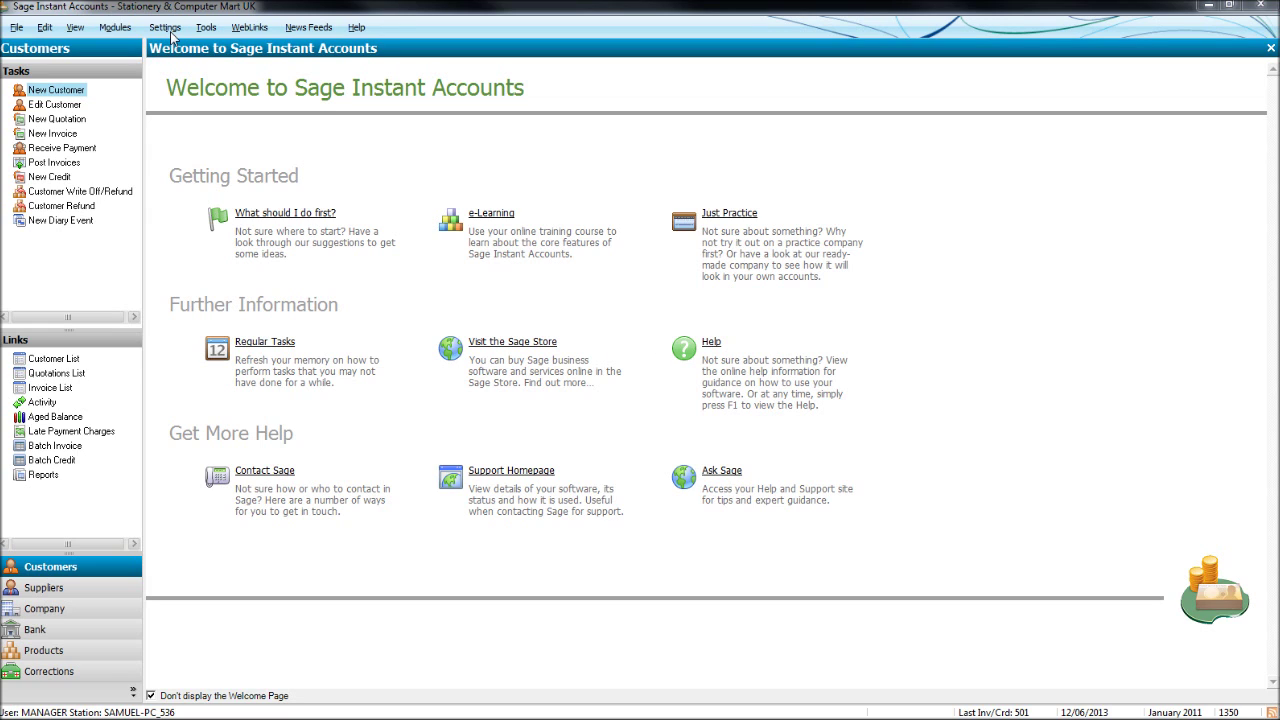
Step: Review the VAT tax code list in the Configuration Editor, then close the editor
click(165, 27)
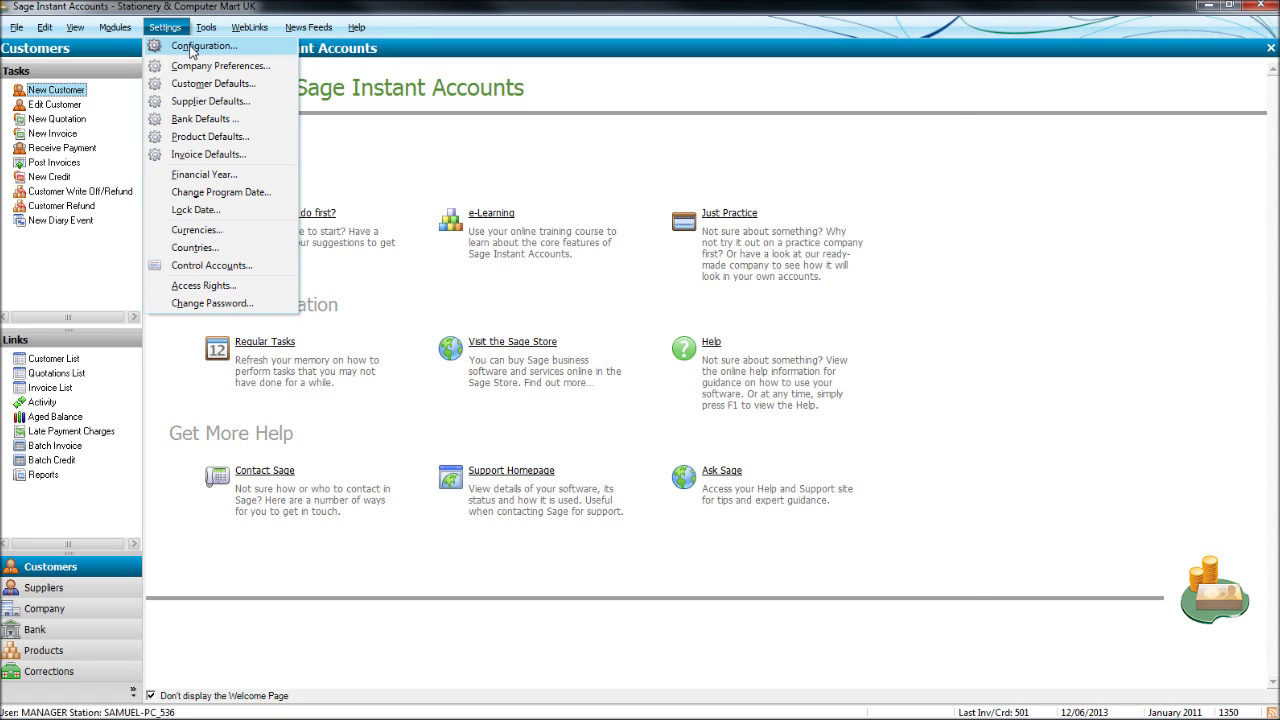
click(192, 47)
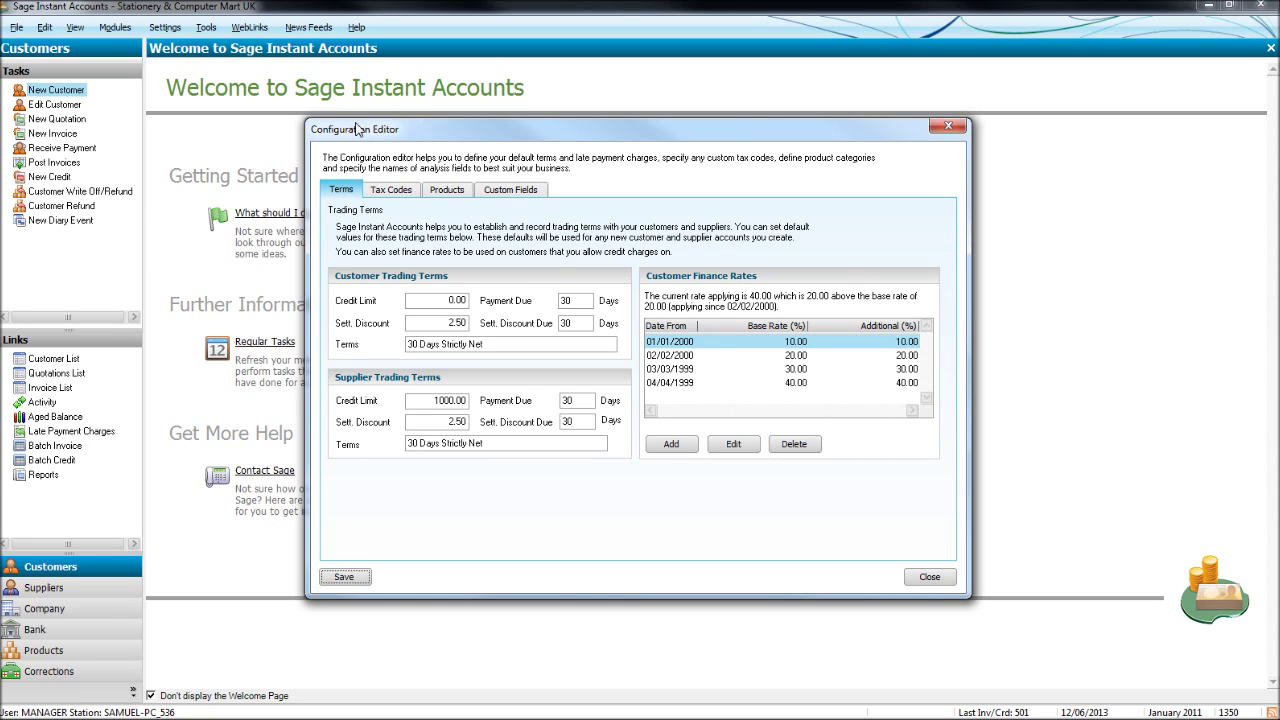
click(395, 190)
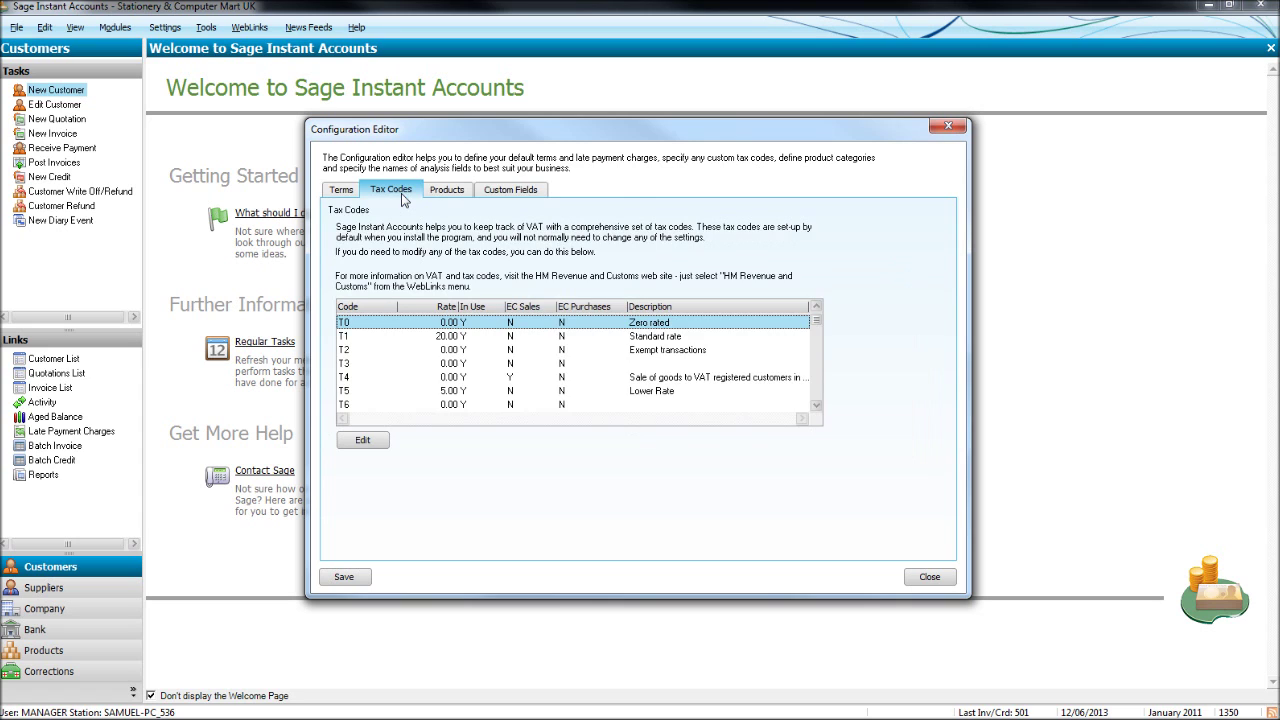
click(816, 405)
click(816, 405)
click(816, 405)
scroll(605, 390, down, 2)
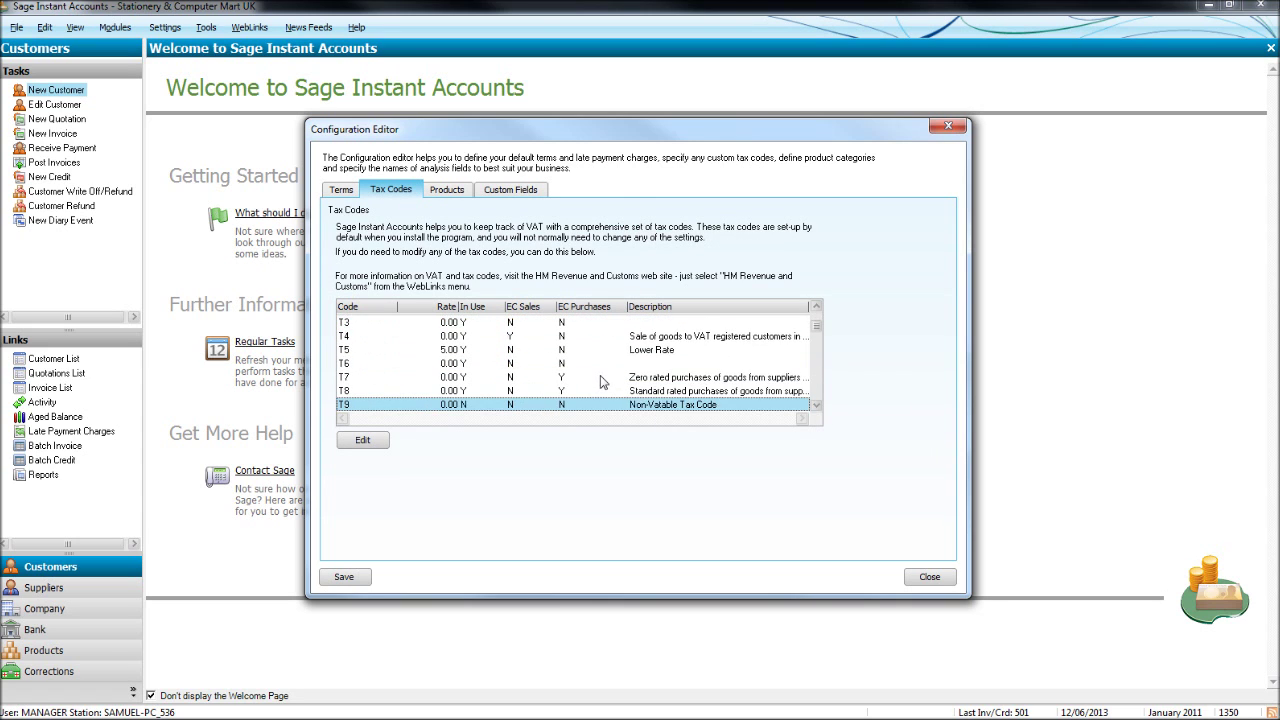
scroll(602, 389, up, 3)
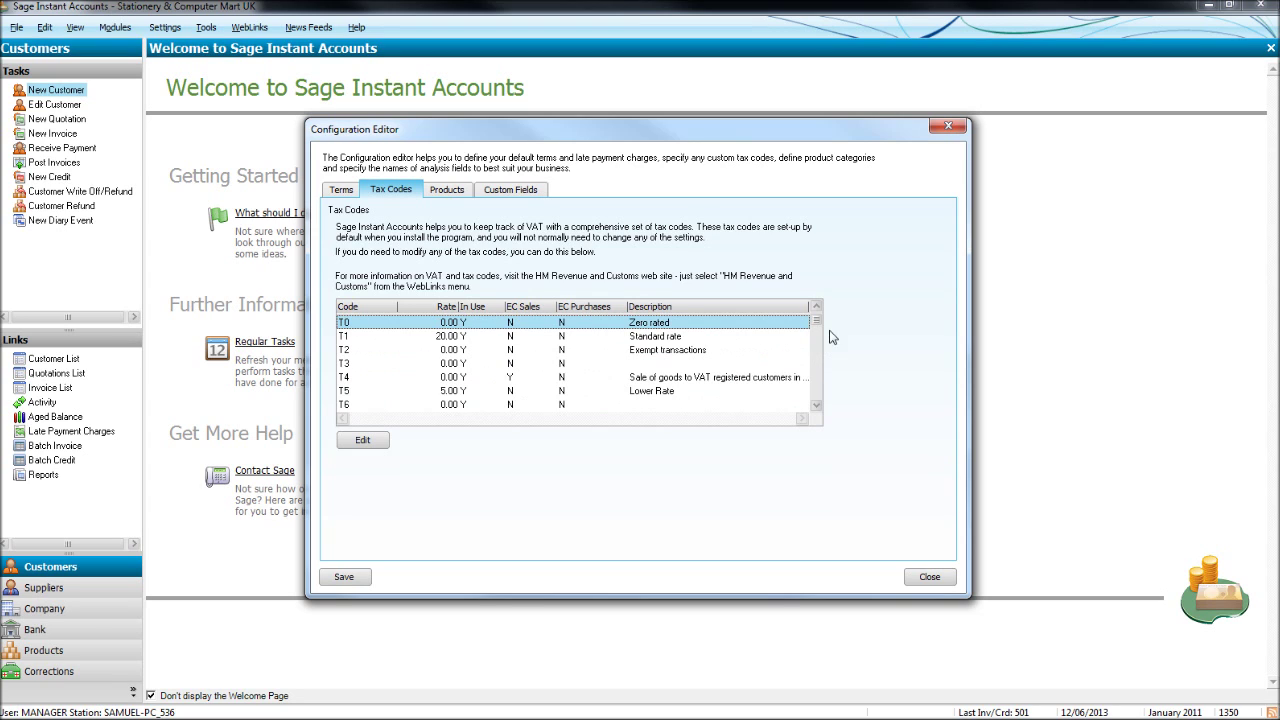
drag(816, 345, 816, 390)
click(537, 403)
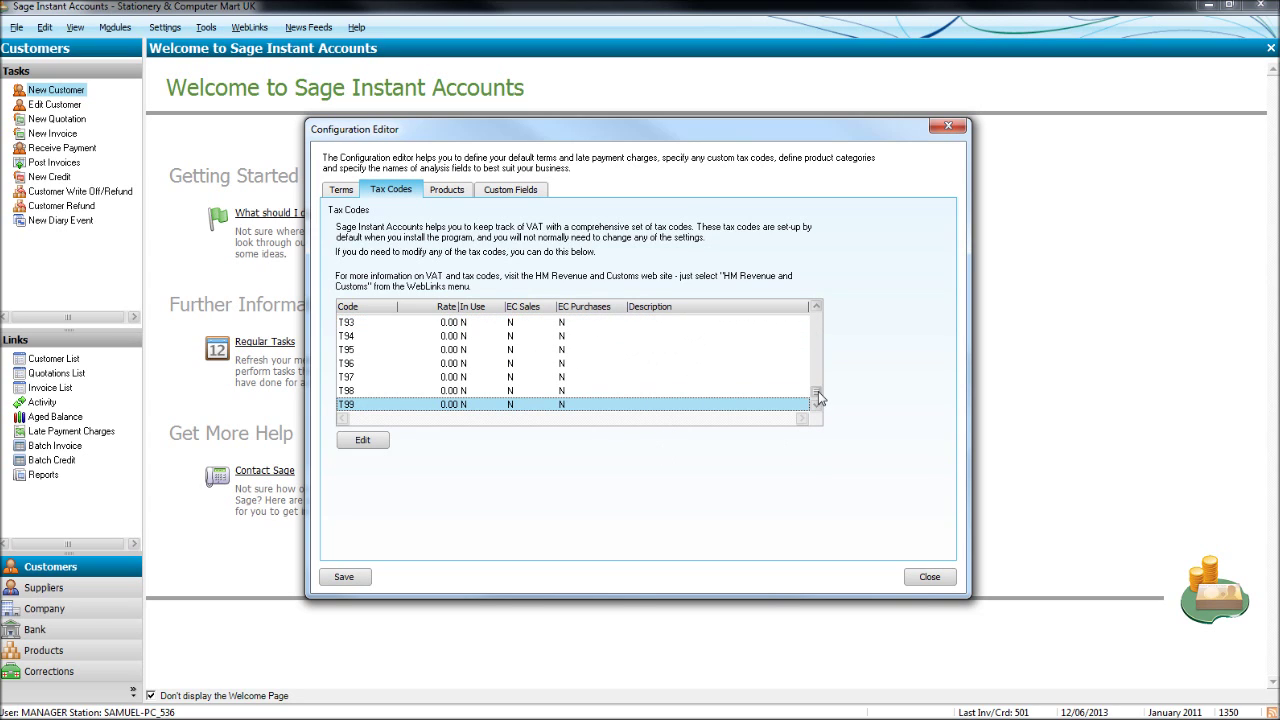
drag(818, 391, 818, 313)
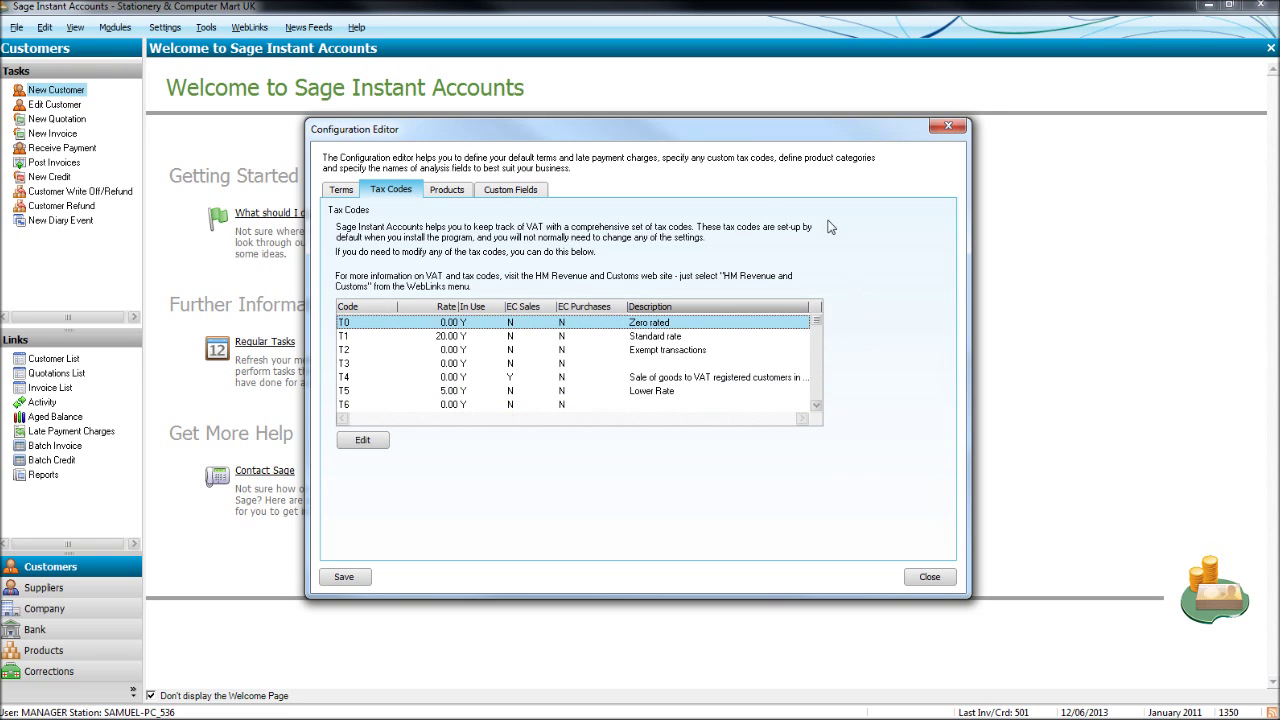
click(947, 126)
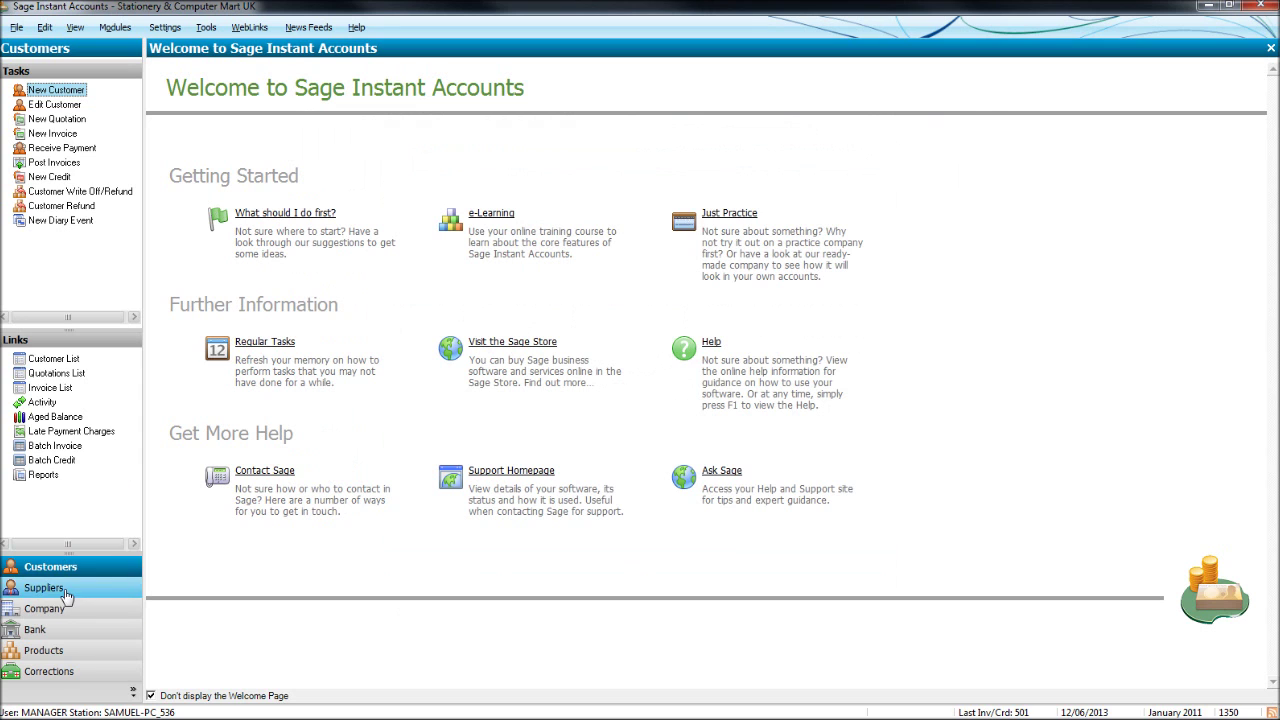
Step: From the Suppliers list, start a batch supplier invoice line for an on-hold supplier account
click(66, 597)
click(347, 88)
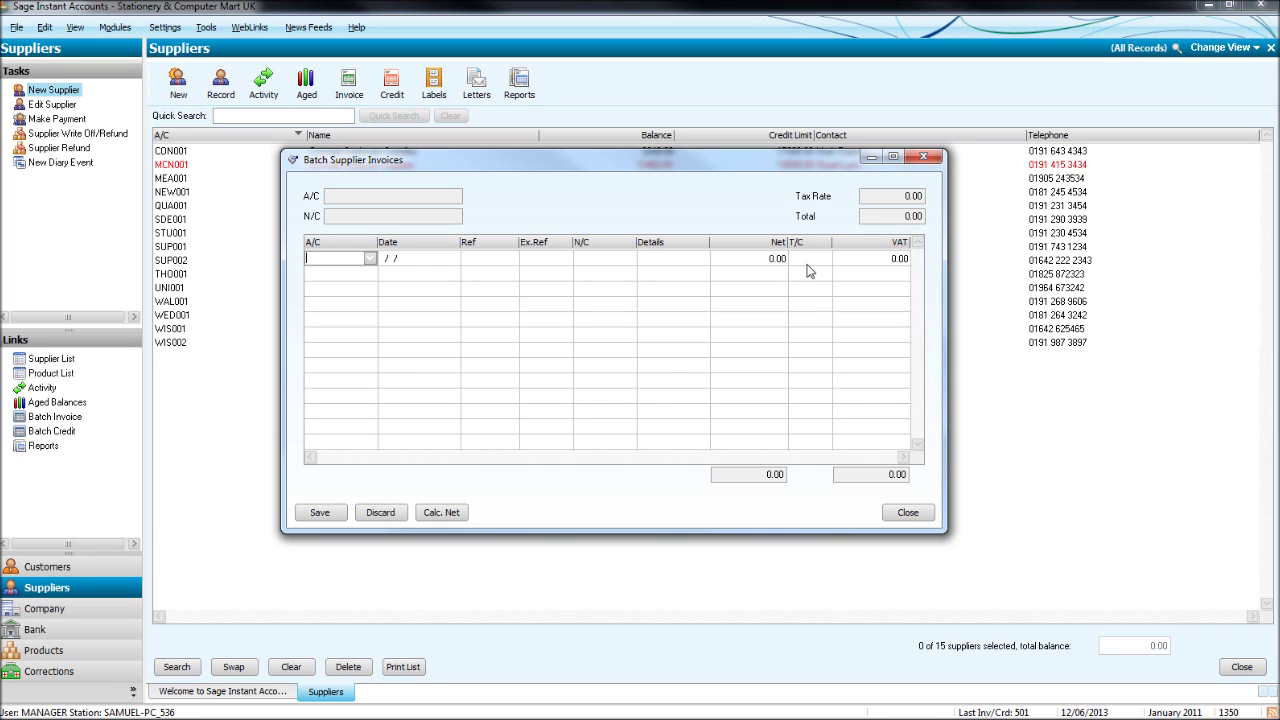
text(m)
key(Return)
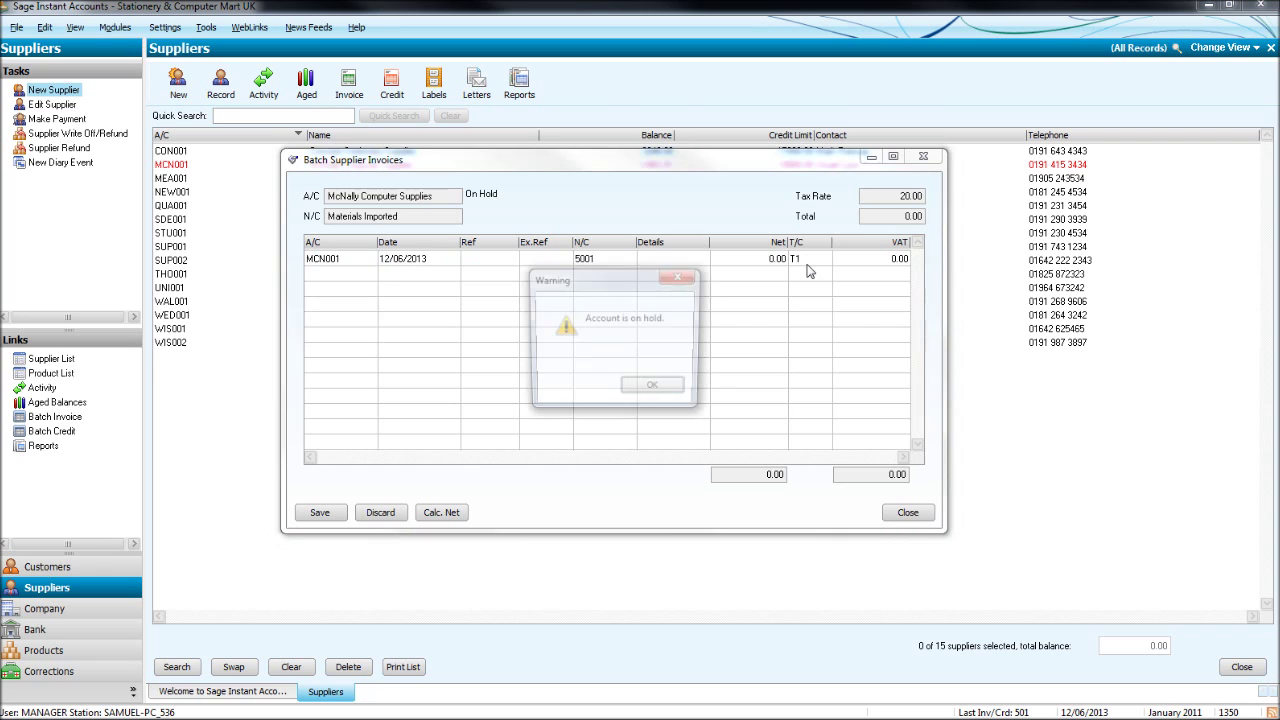
key(Return)
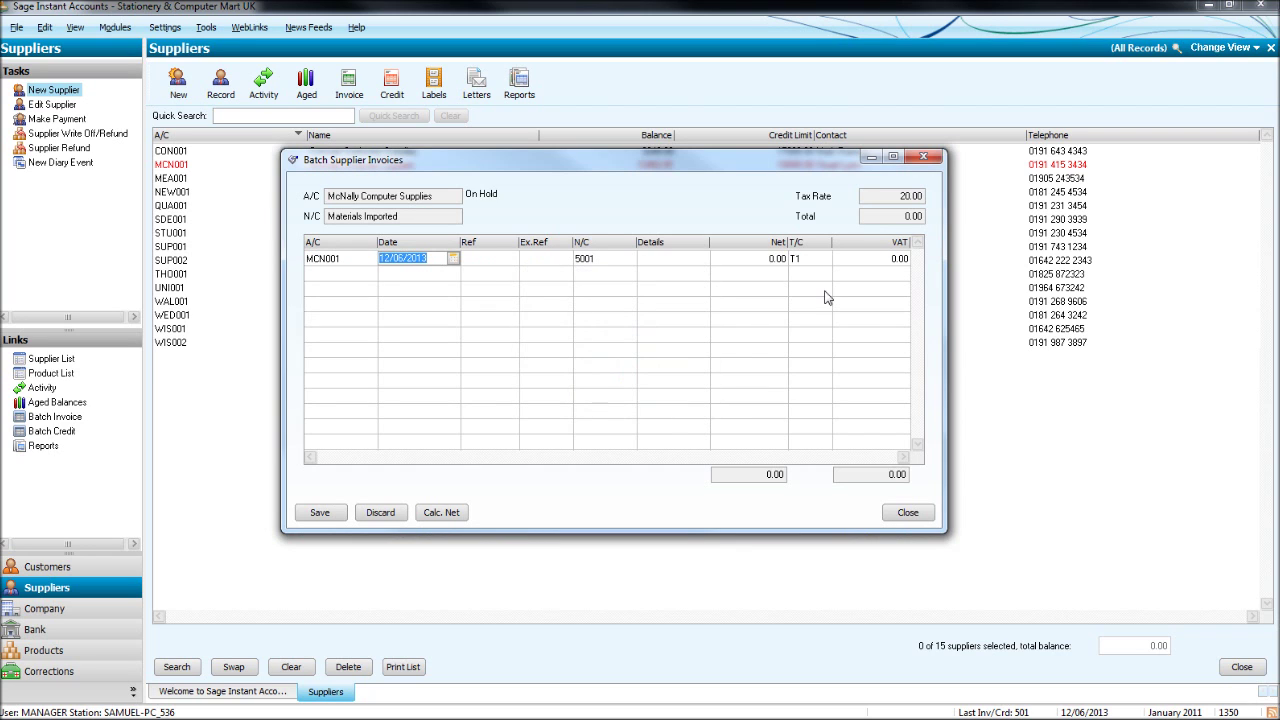
Step: Give the invoice line tax code T1 at 20.00, then close the batch invoice window
click(814, 262)
click(824, 259)
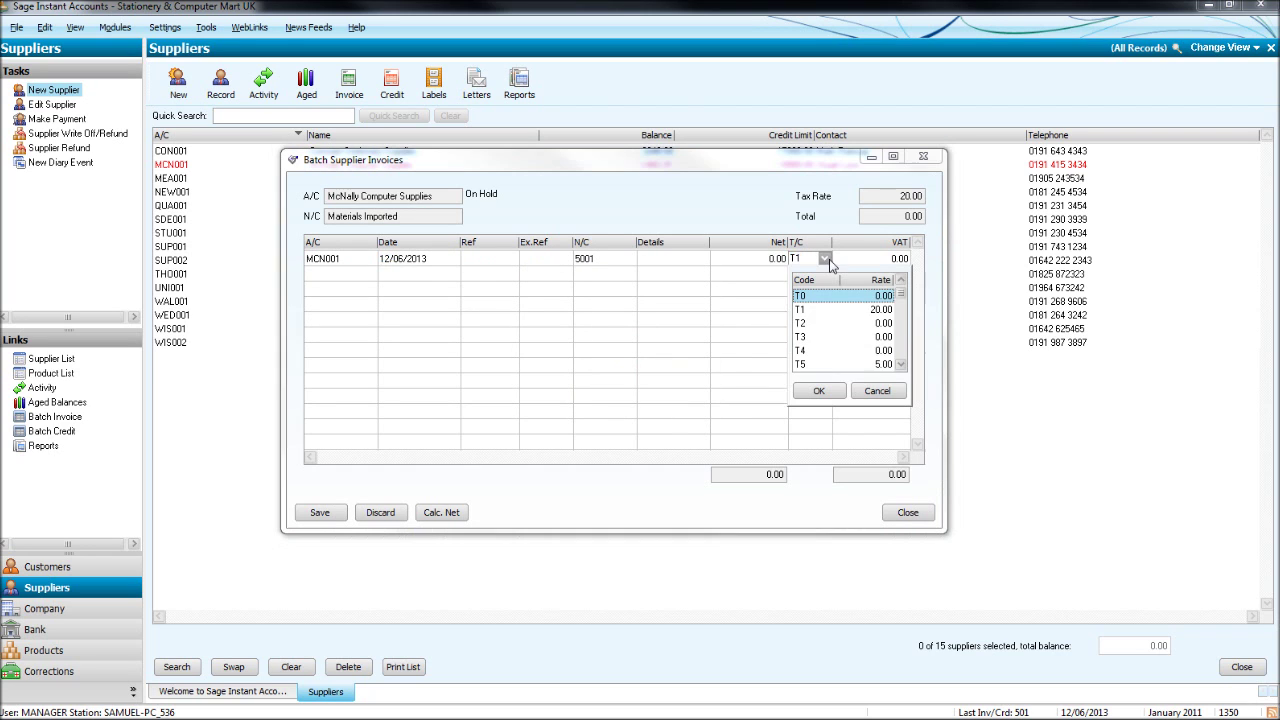
click(870, 310)
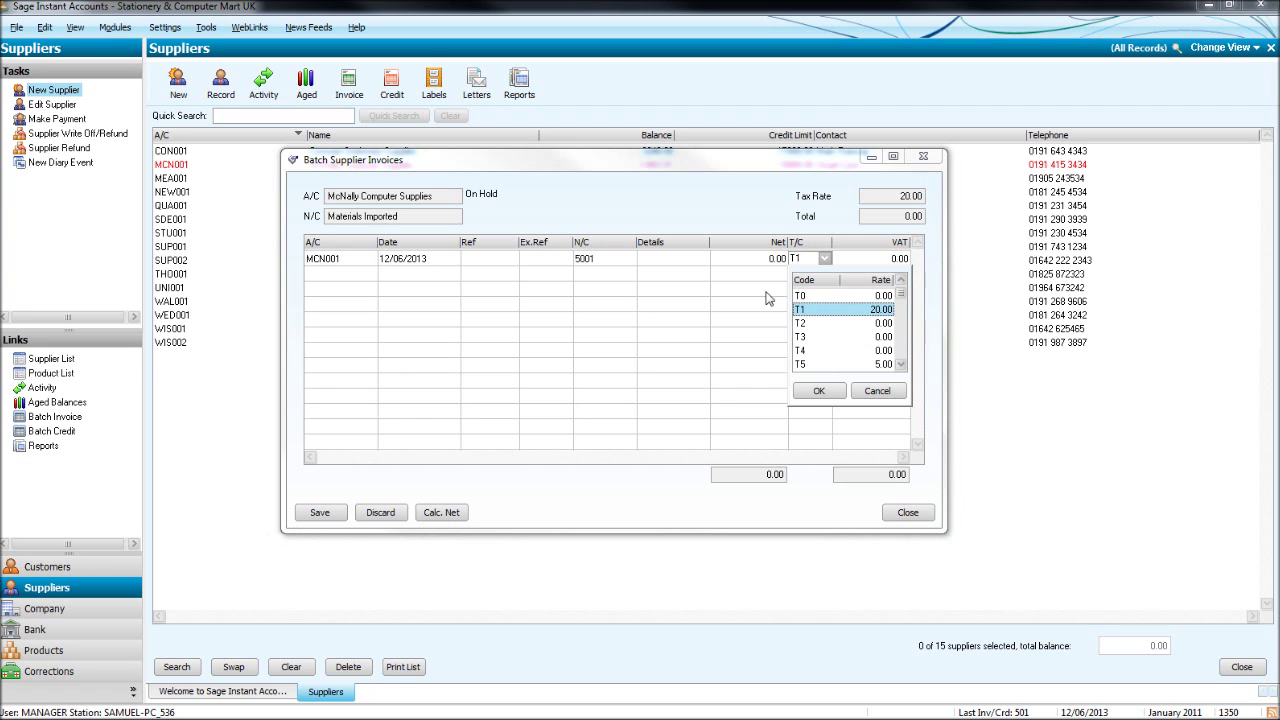
click(921, 166)
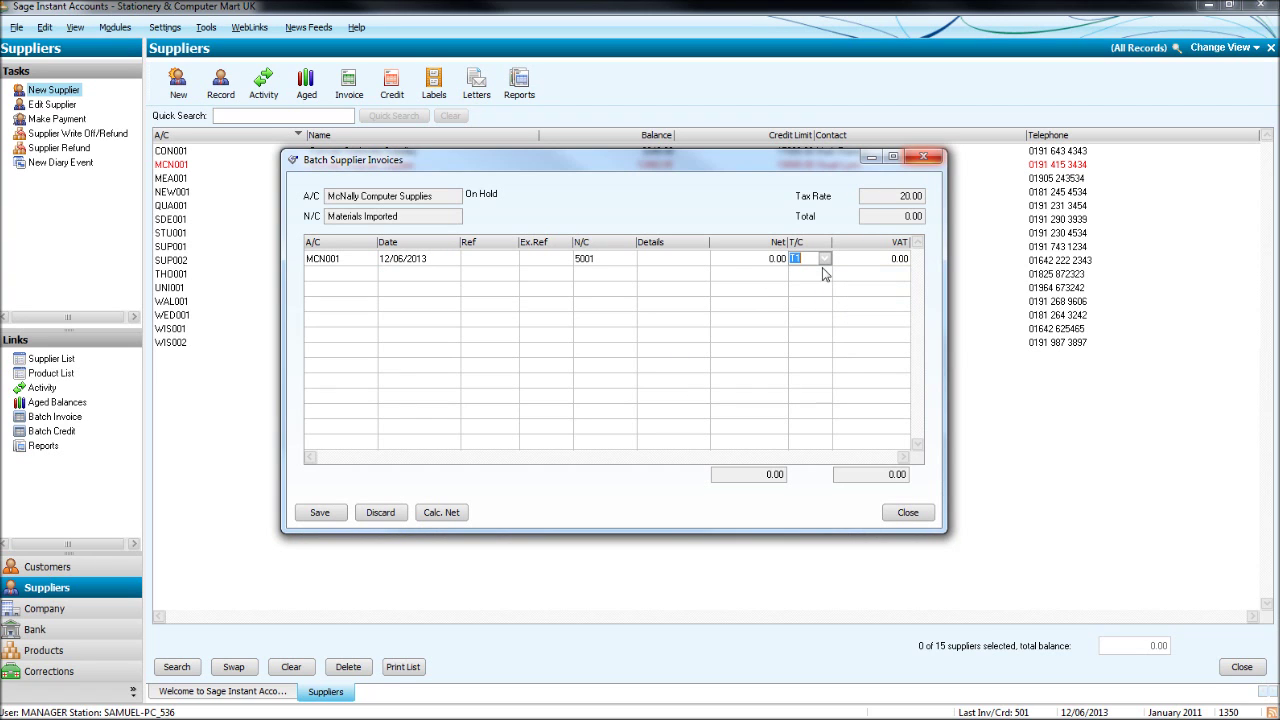
click(923, 157)
Step: Discard the unsaved invoice, reopen the Configuration Editor's tax codes and select T1 Standard rate
click(625, 385)
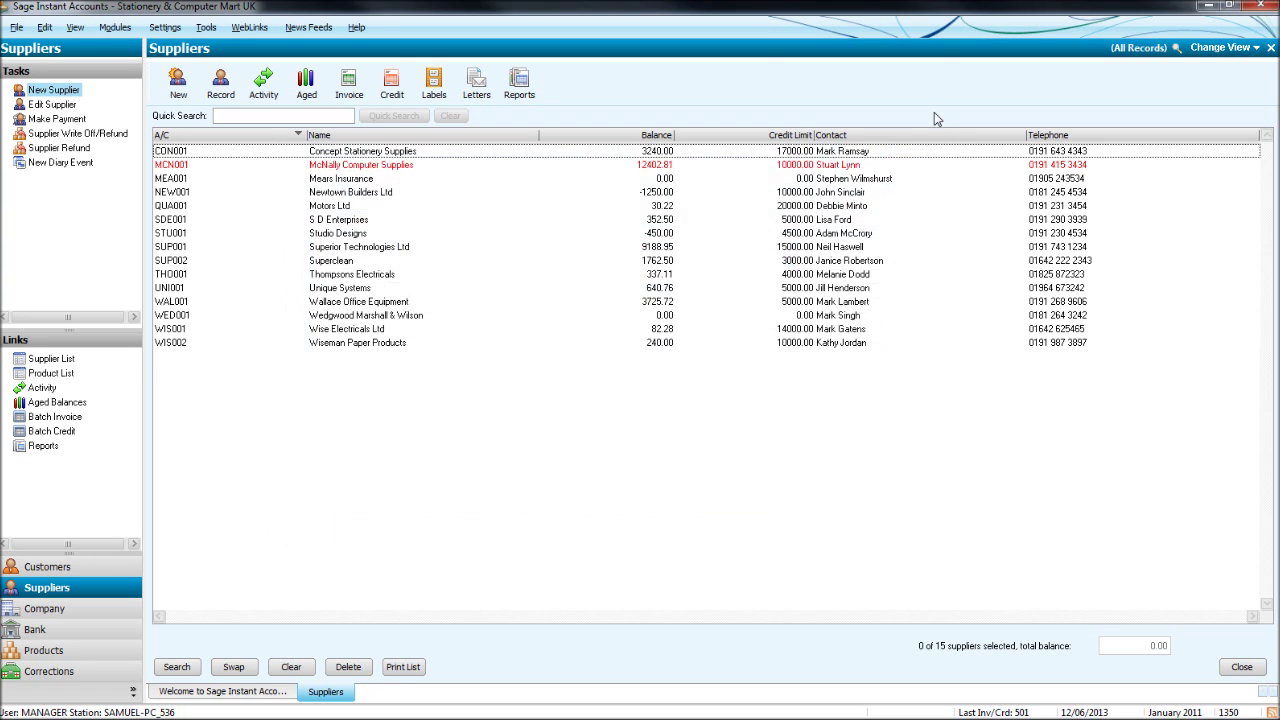
click(165, 27)
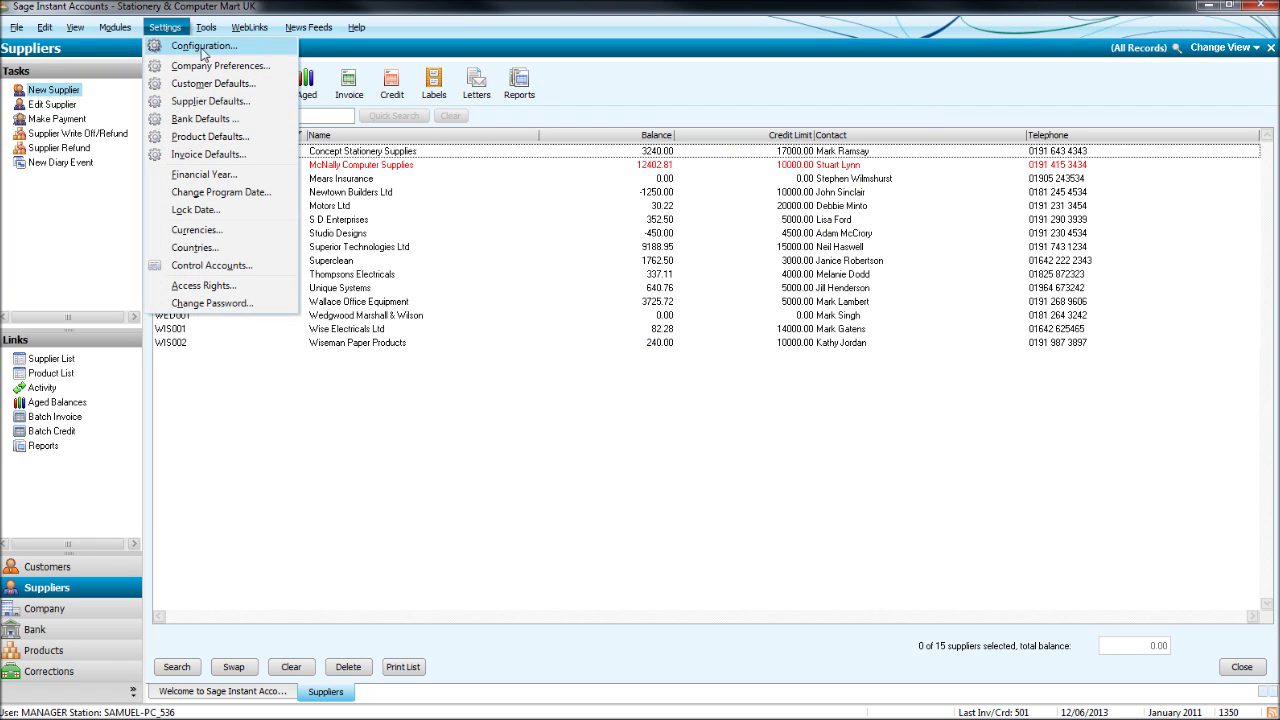
click(201, 52)
click(676, 404)
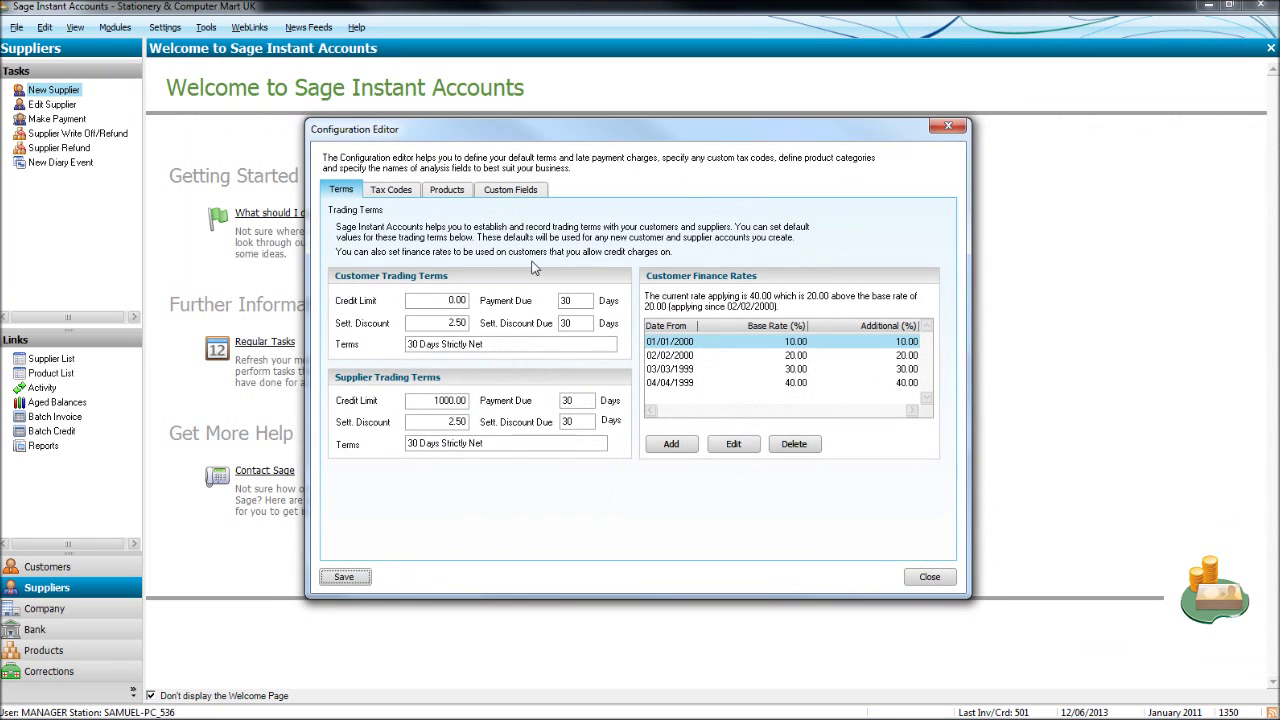
click(391, 190)
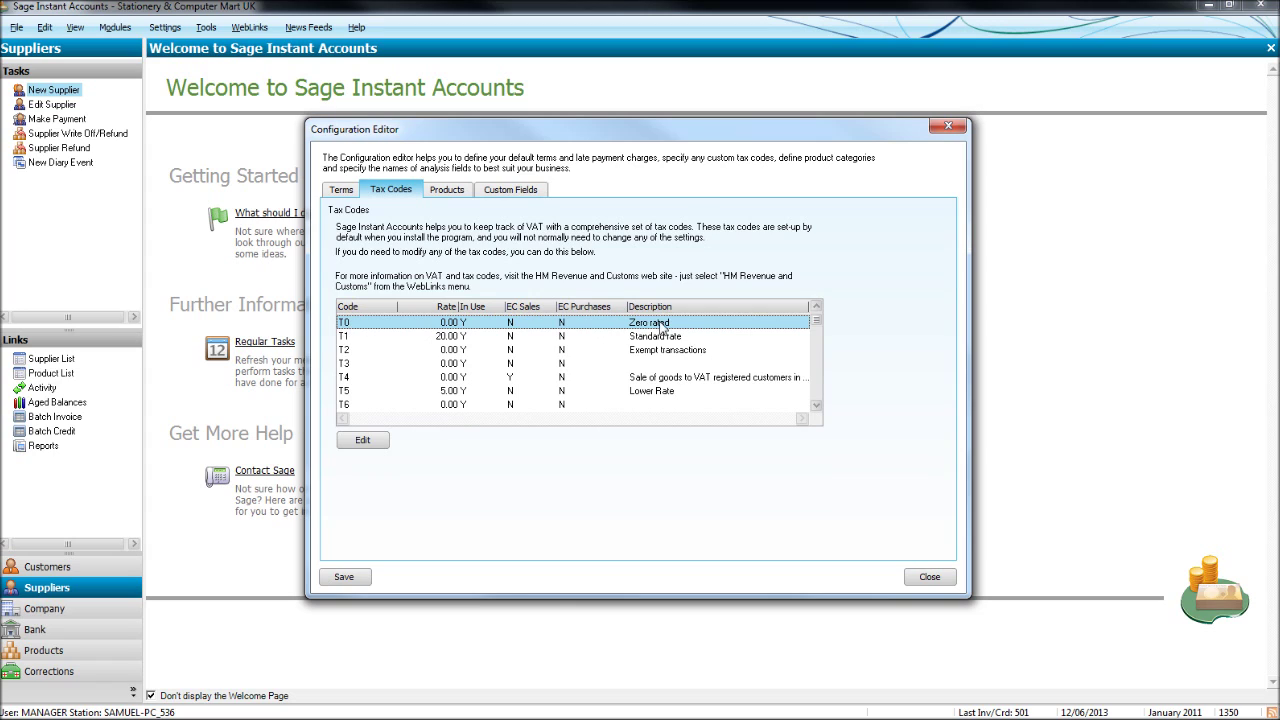
click(368, 336)
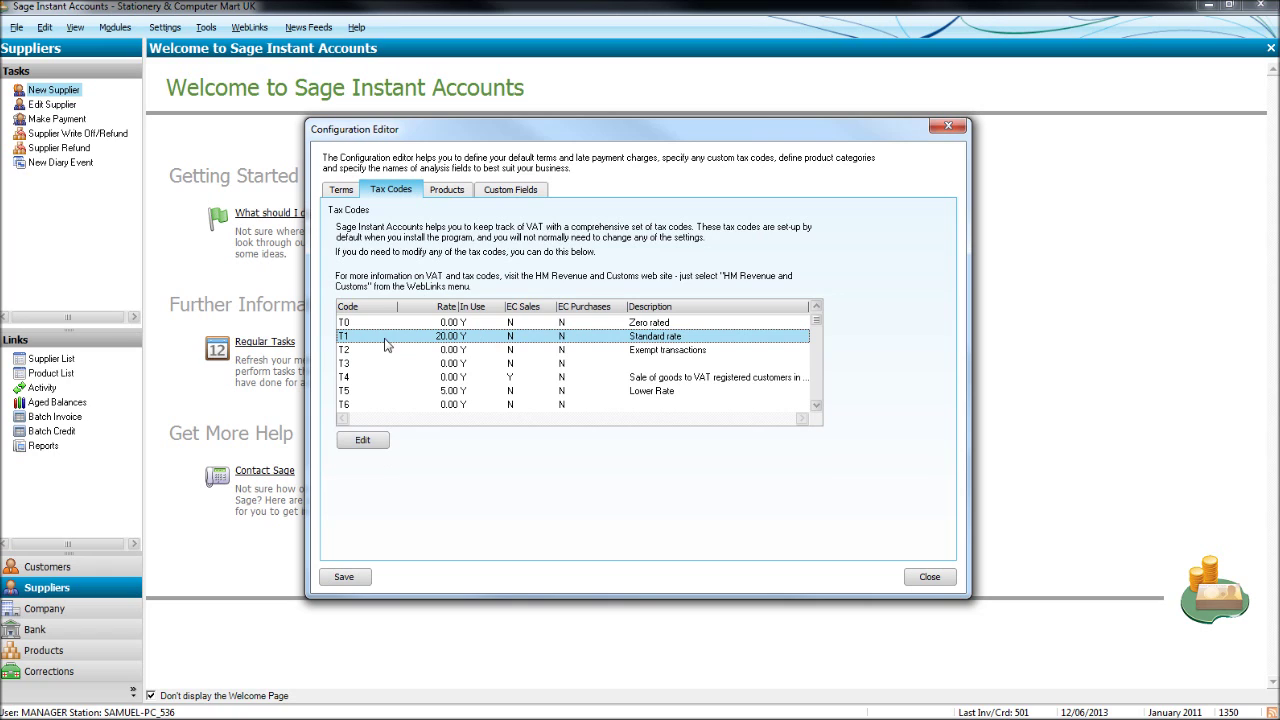
Step: Open T1's settings, close them unchanged, and select the T5 Lower Rate code
click(363, 441)
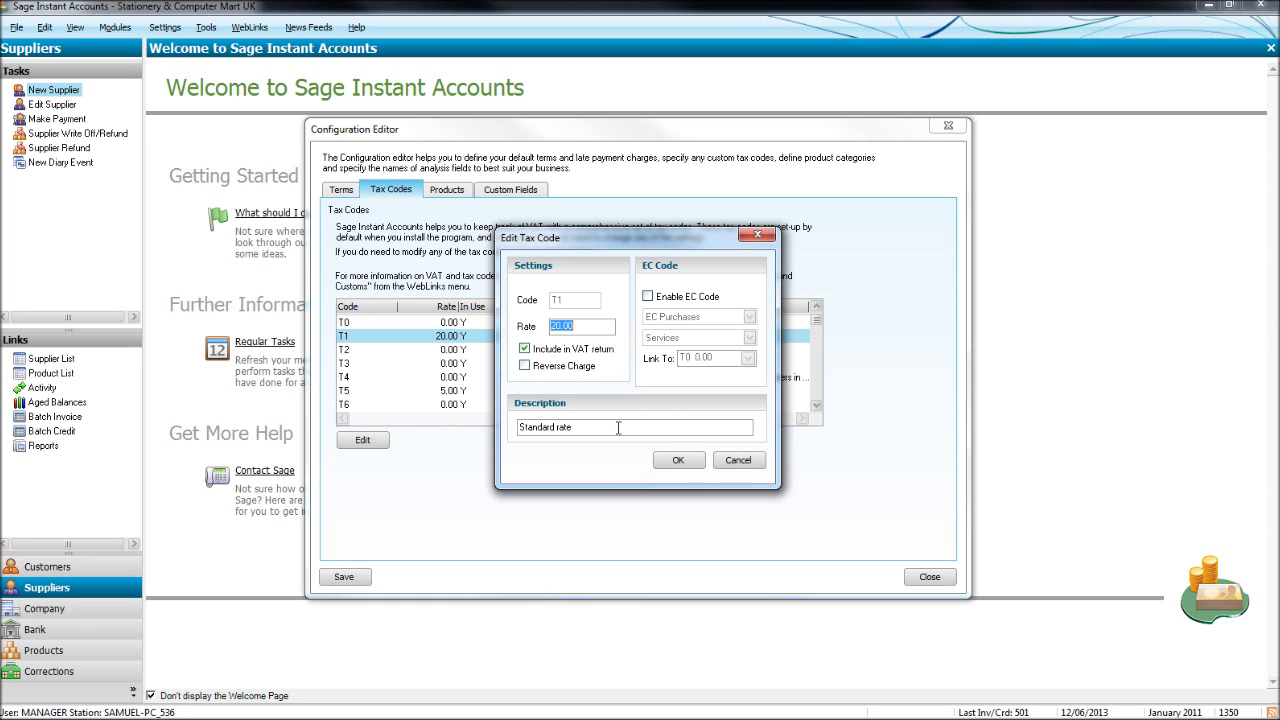
click(752, 464)
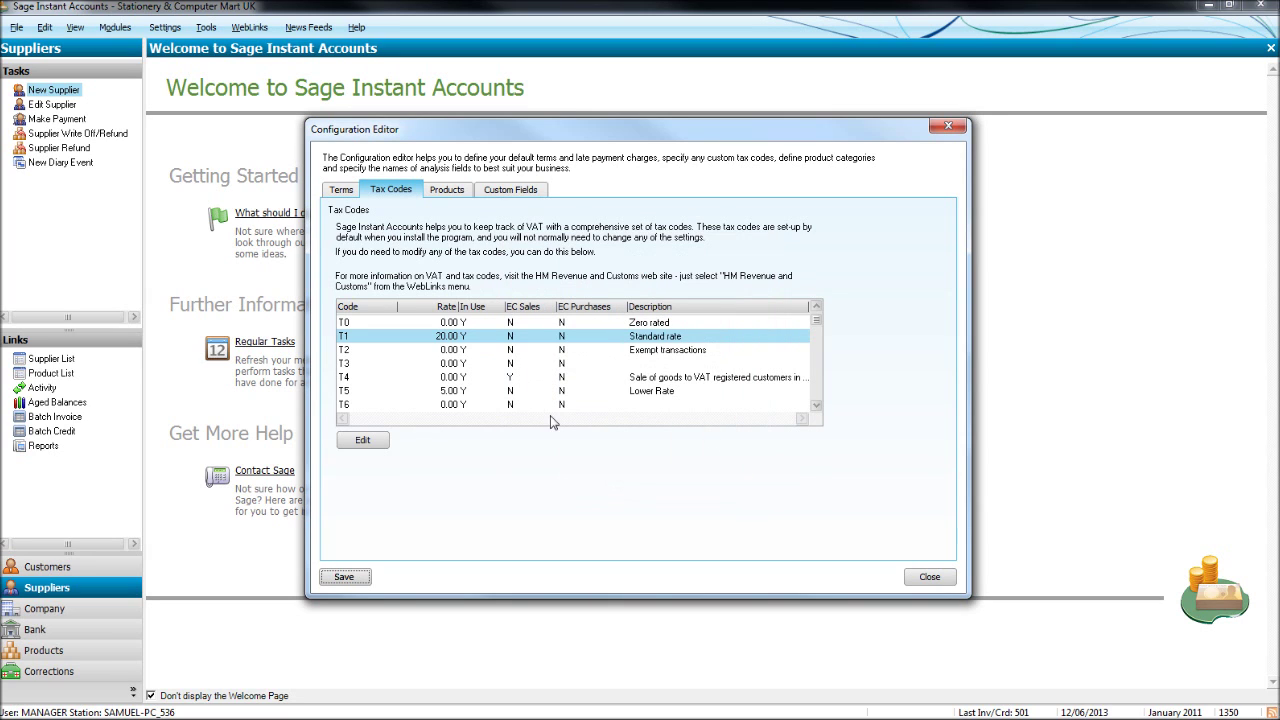
click(406, 391)
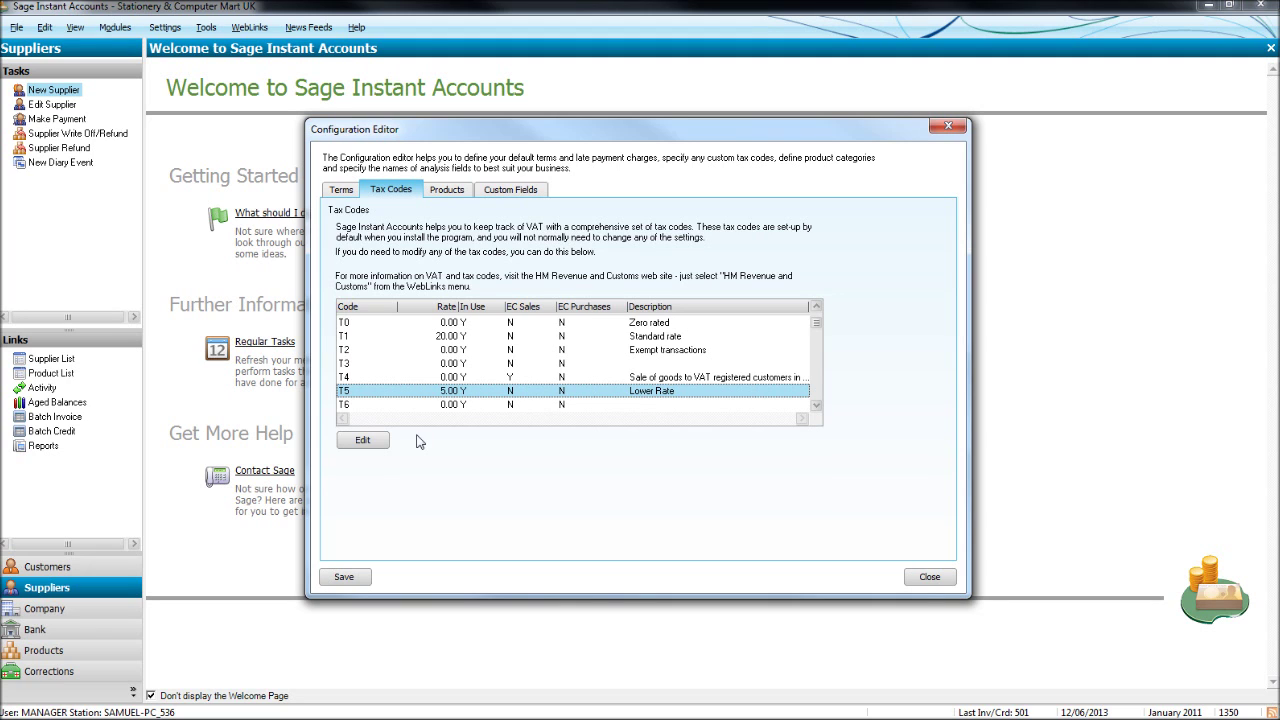
click(364, 441)
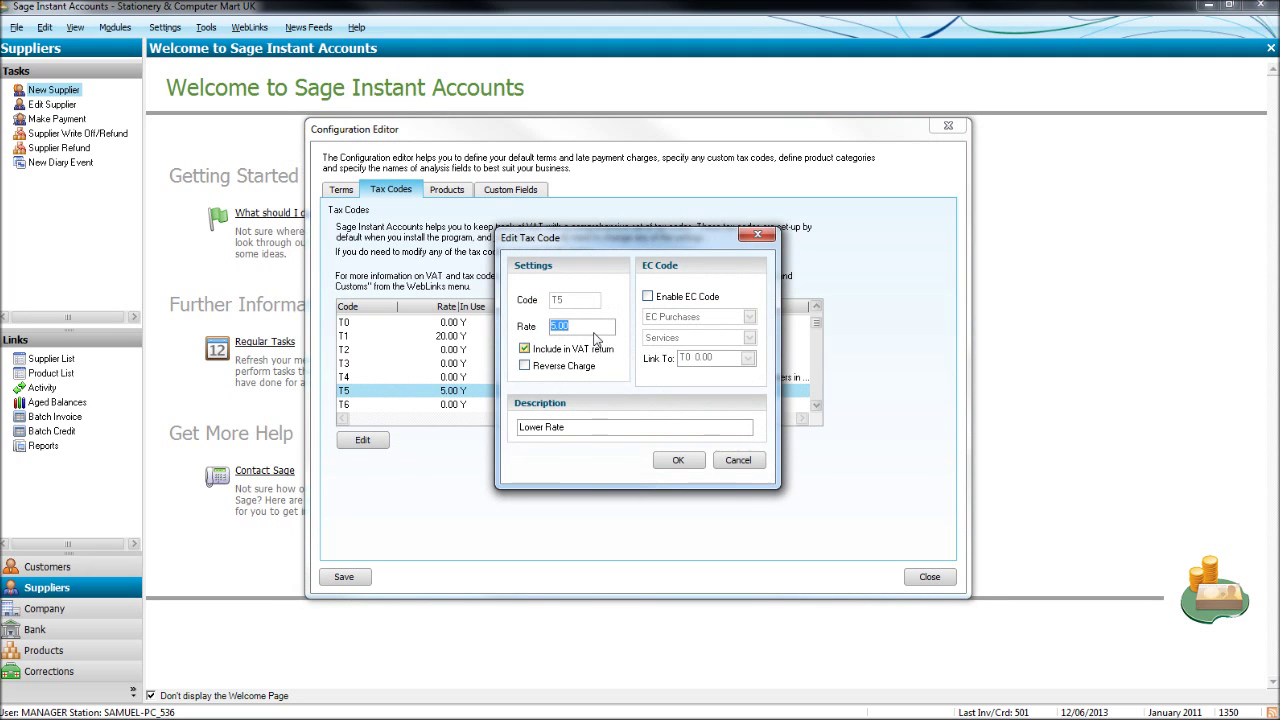
click(739, 462)
click(815, 407)
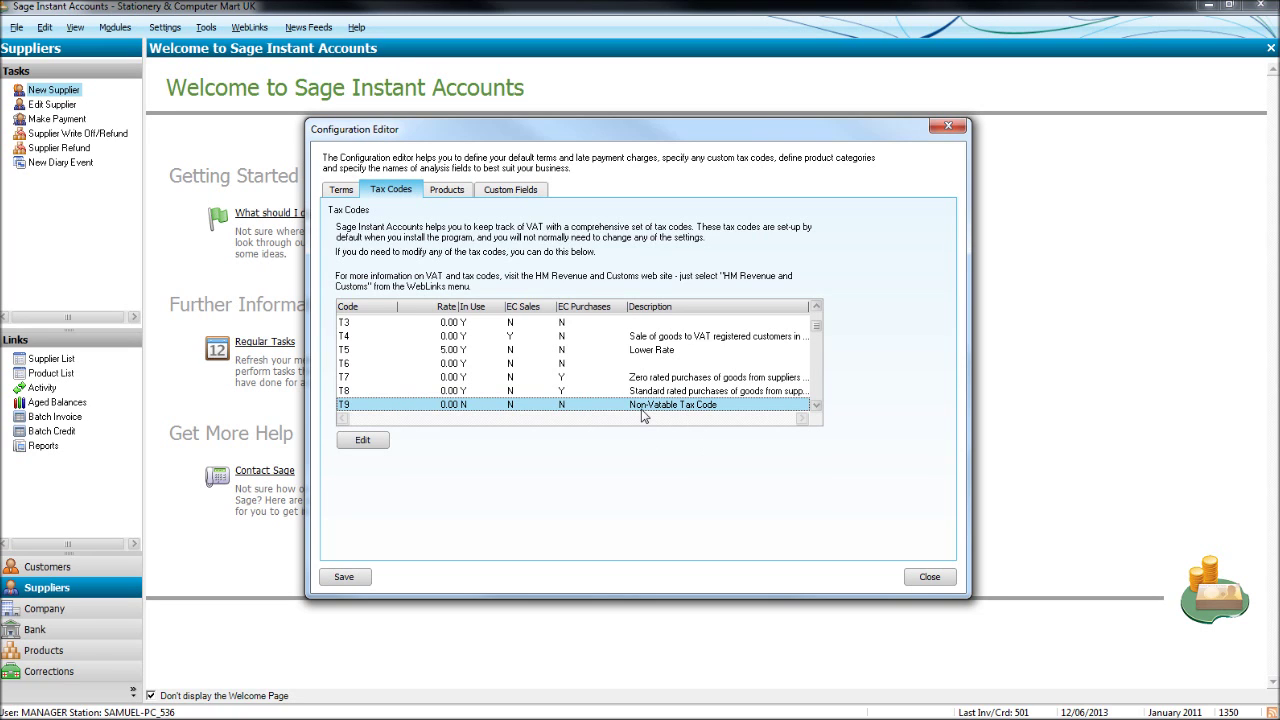
click(362, 440)
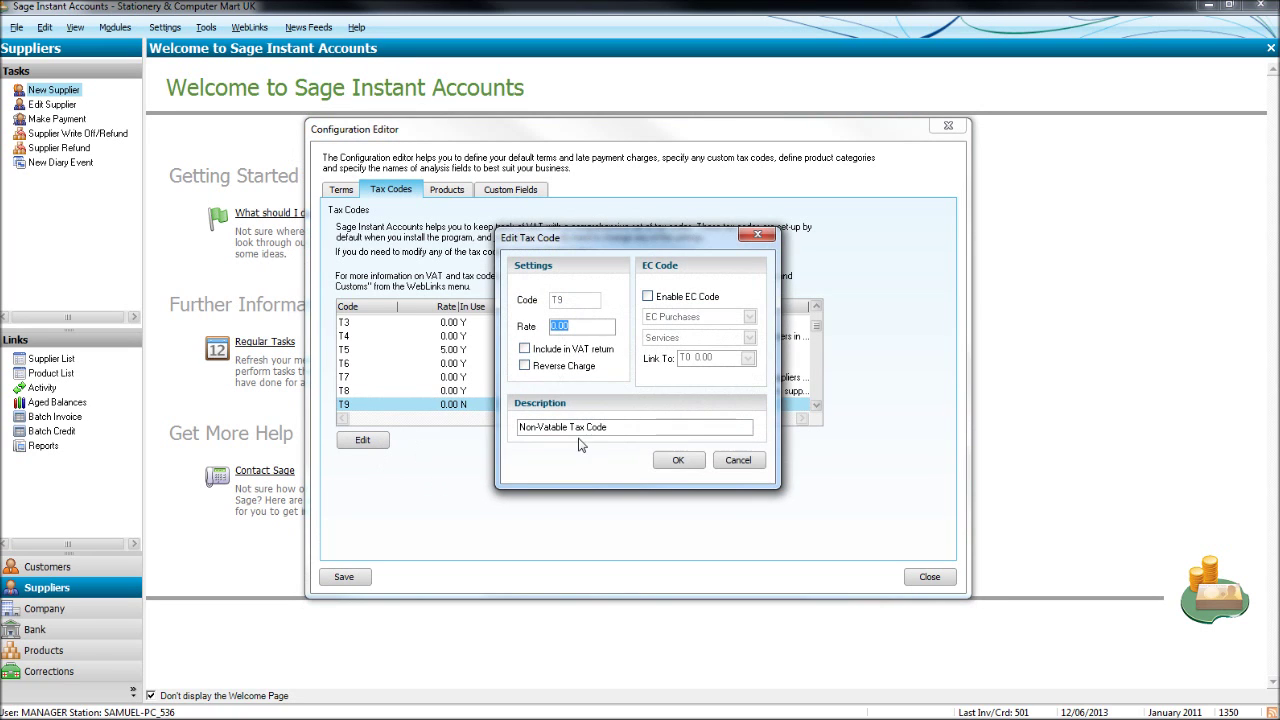
click(737, 462)
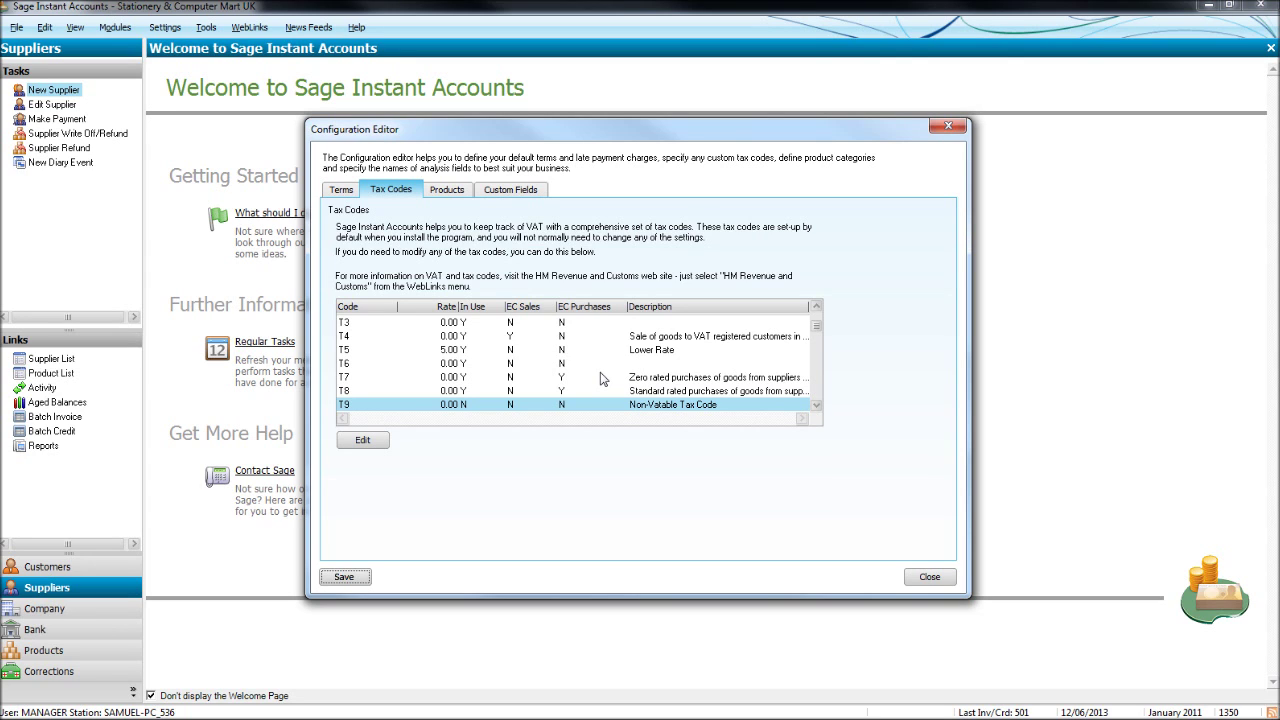
click(679, 339)
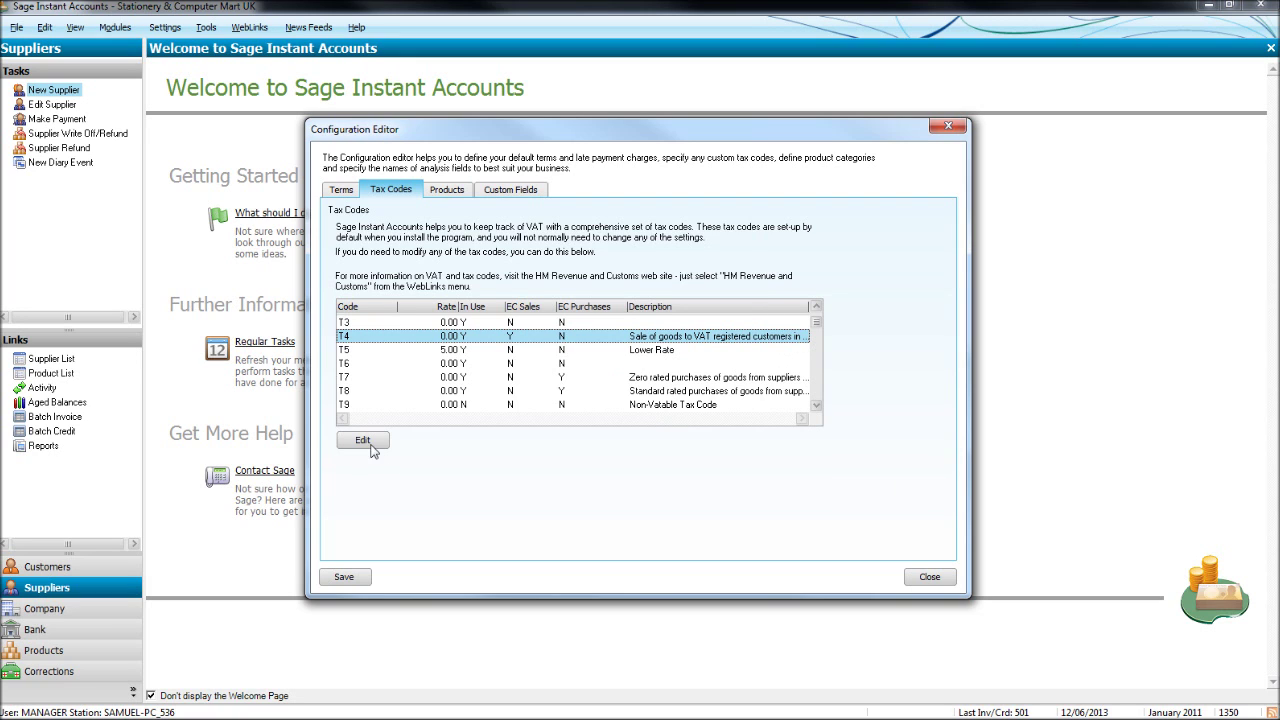
click(362, 440)
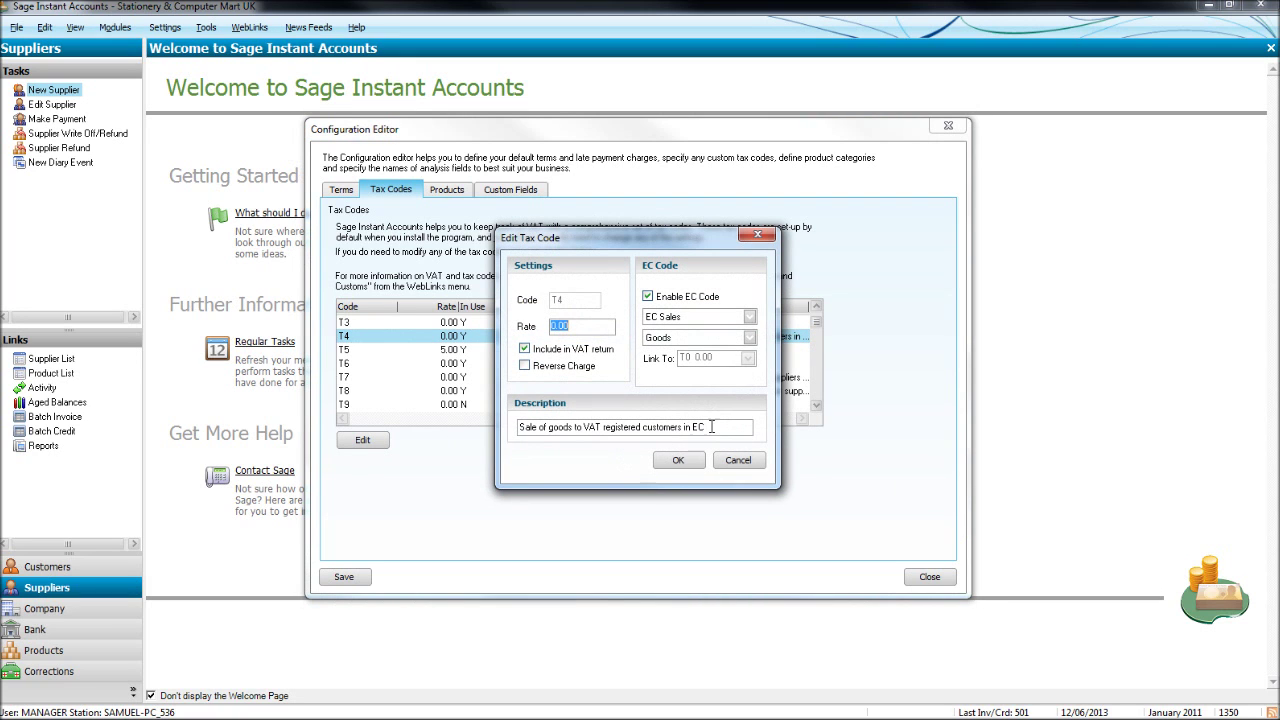
click(708, 428)
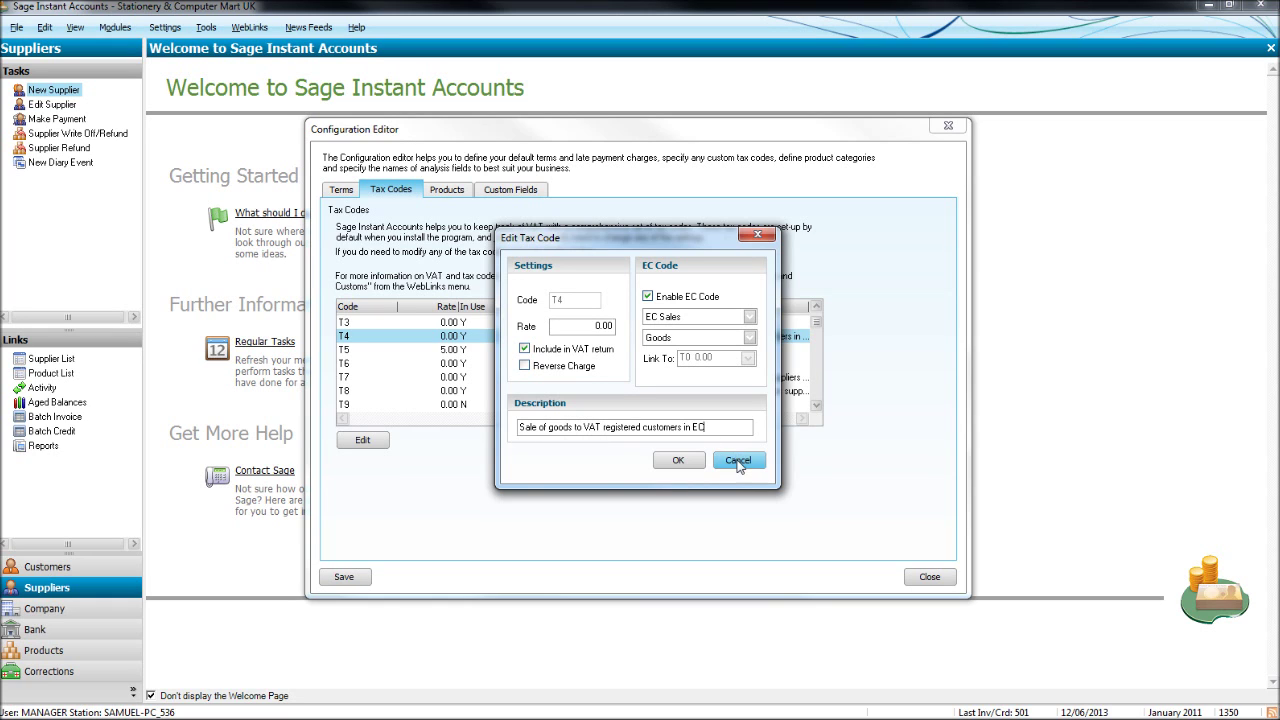
click(735, 458)
click(657, 379)
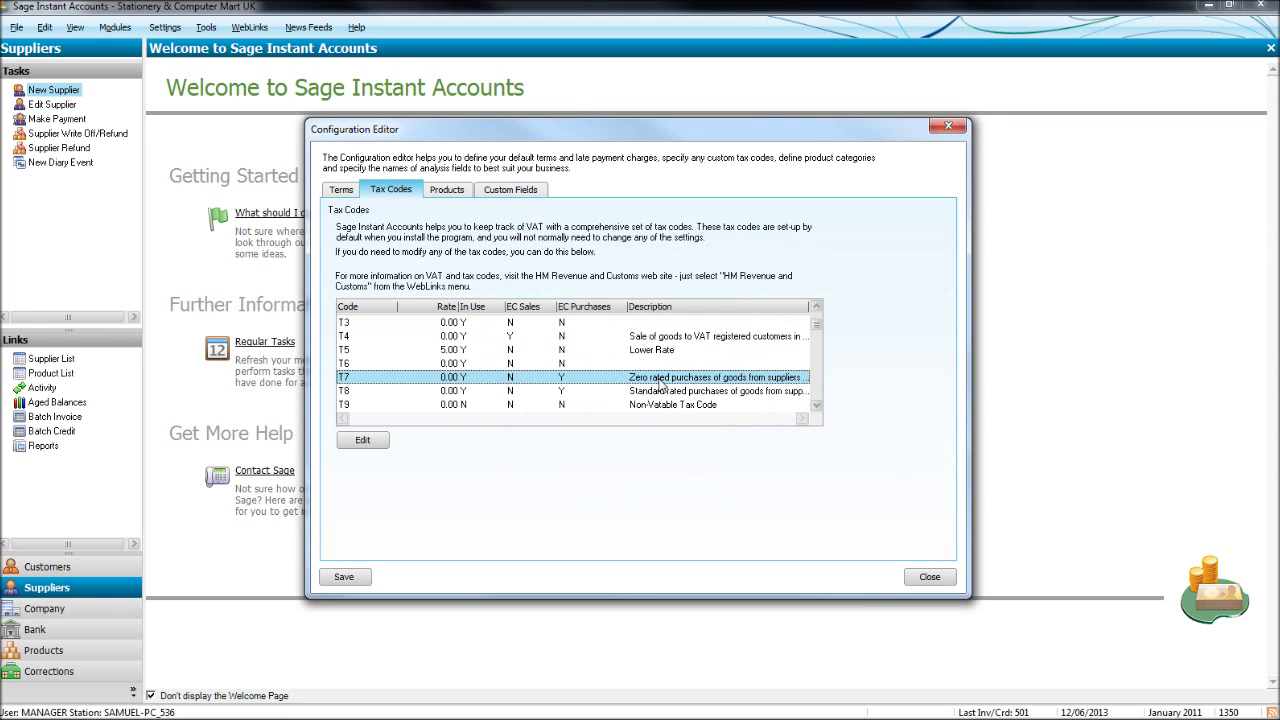
click(372, 440)
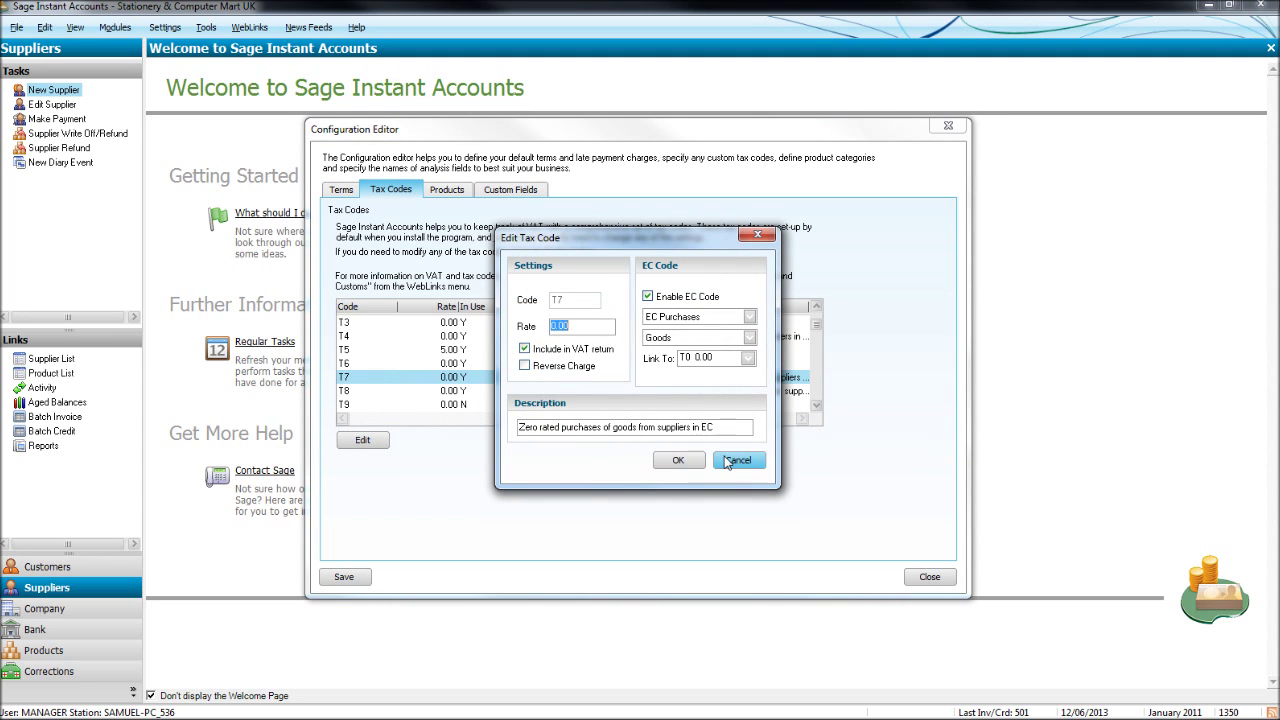
click(737, 460)
click(455, 390)
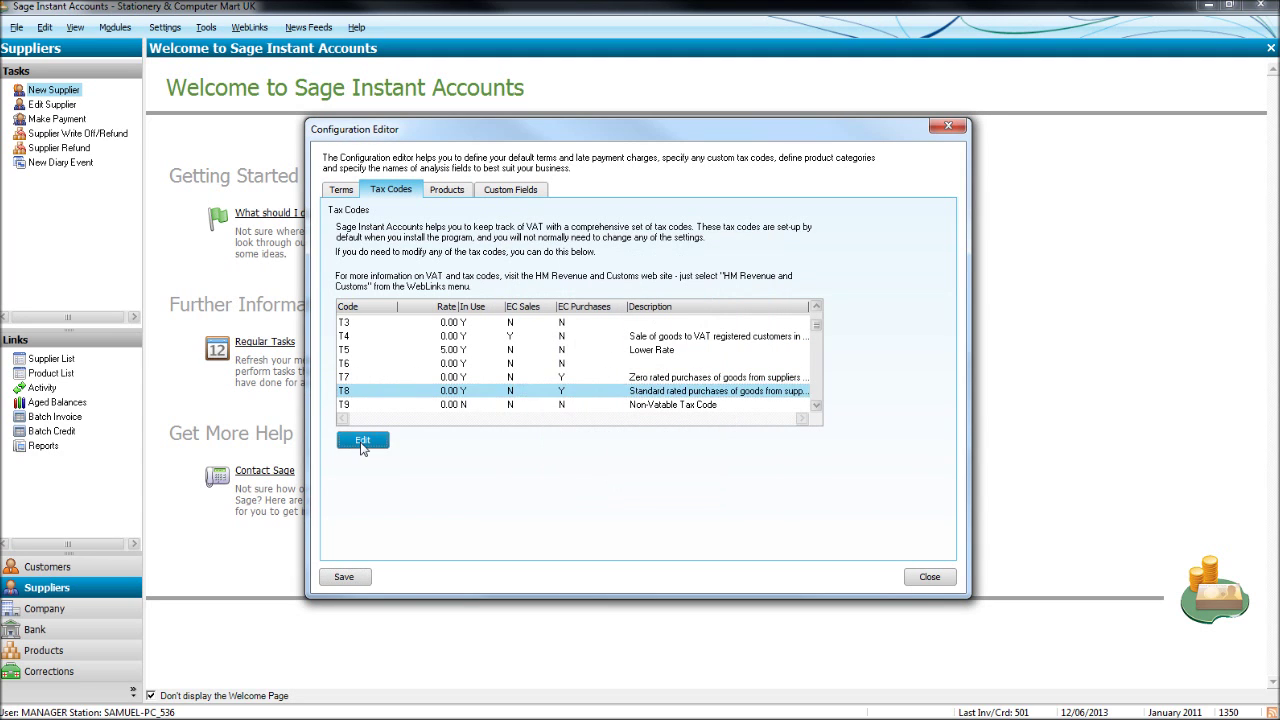
click(362, 440)
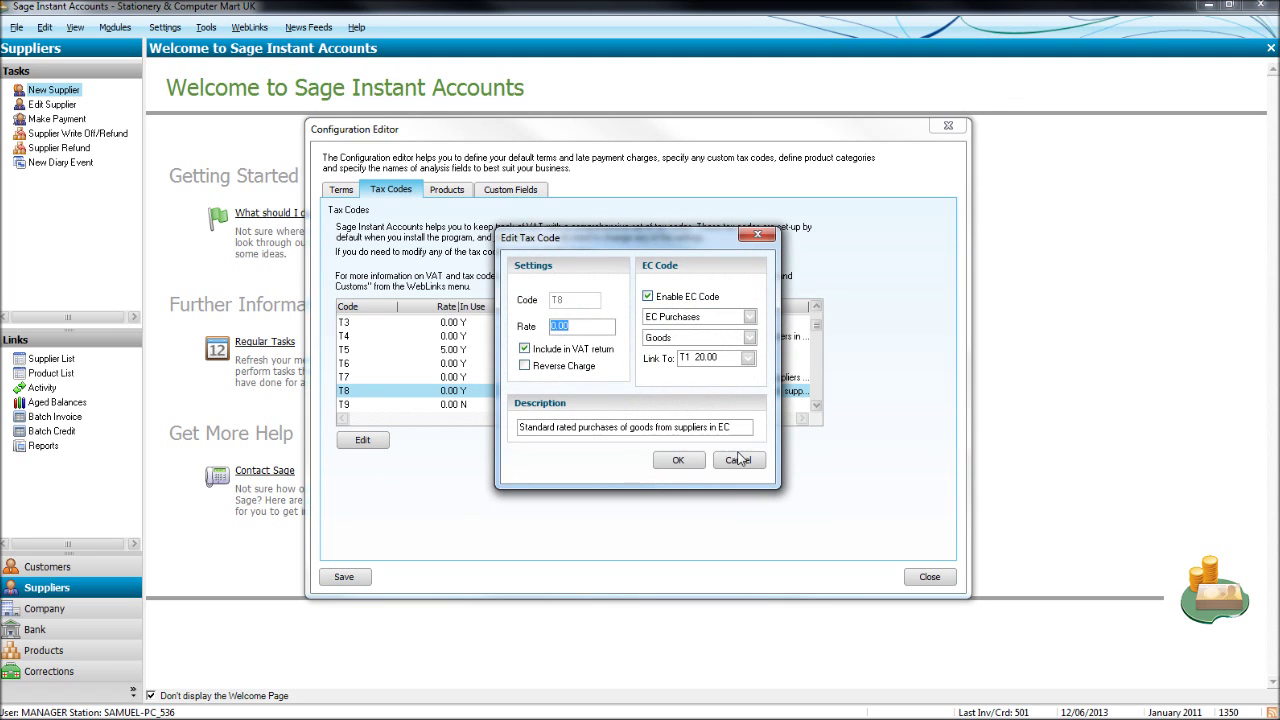
click(738, 460)
click(747, 395)
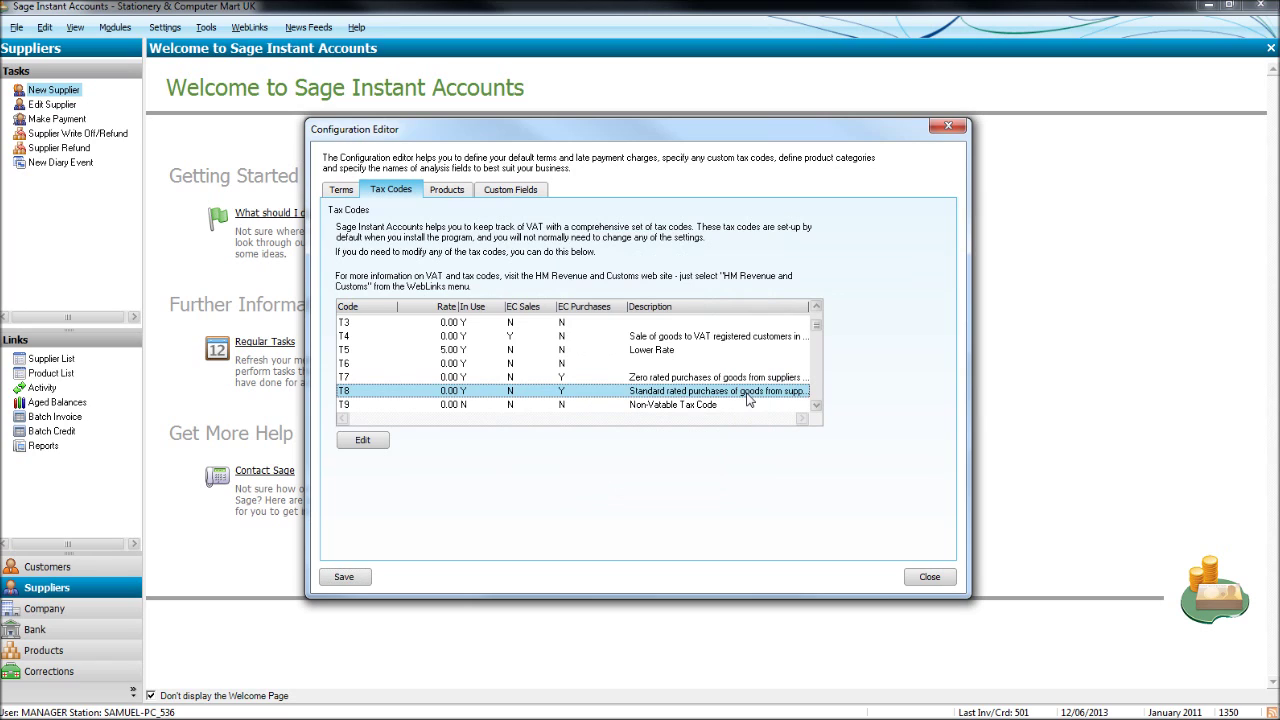
click(746, 381)
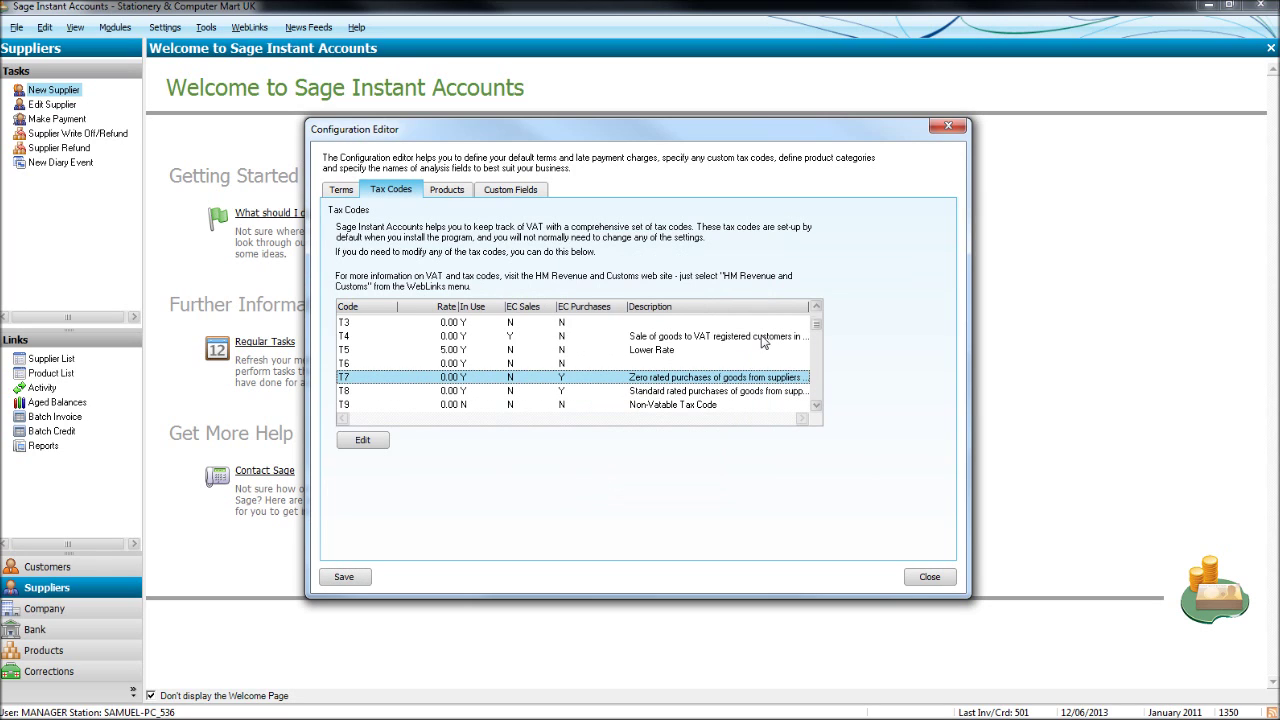
click(763, 342)
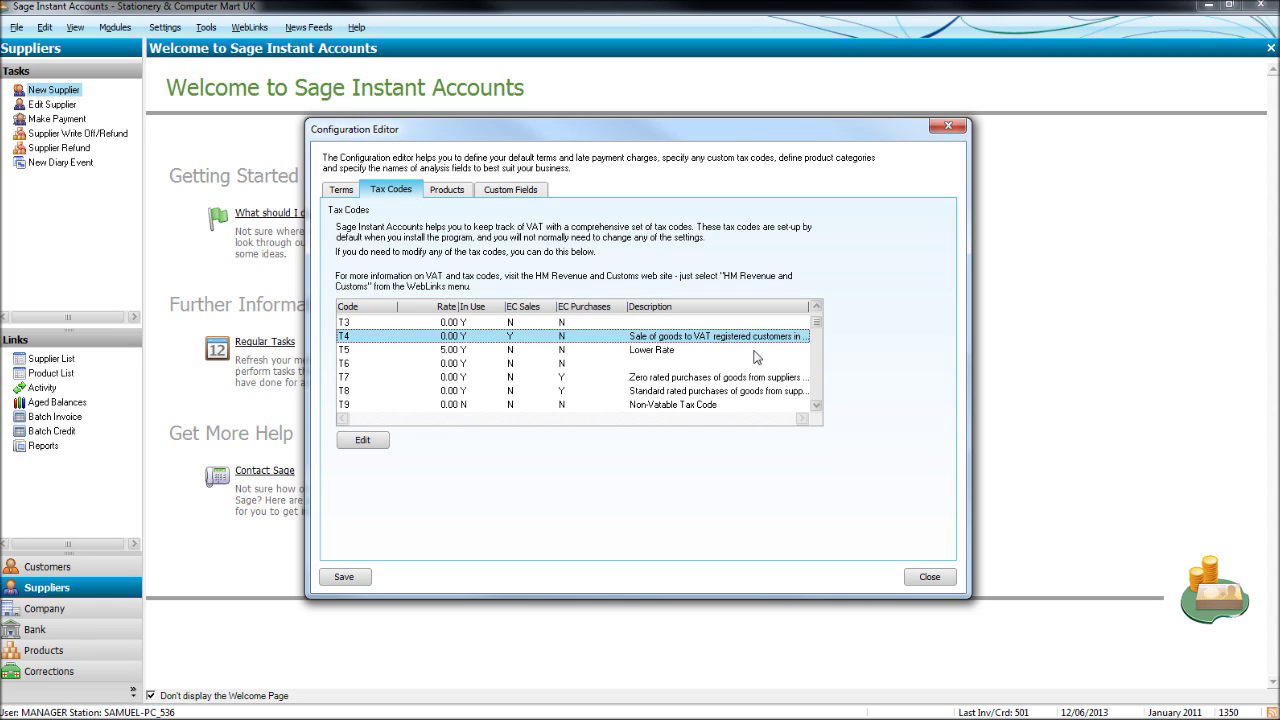
key(Up)
key(Up)
key(Up)
key(Up)
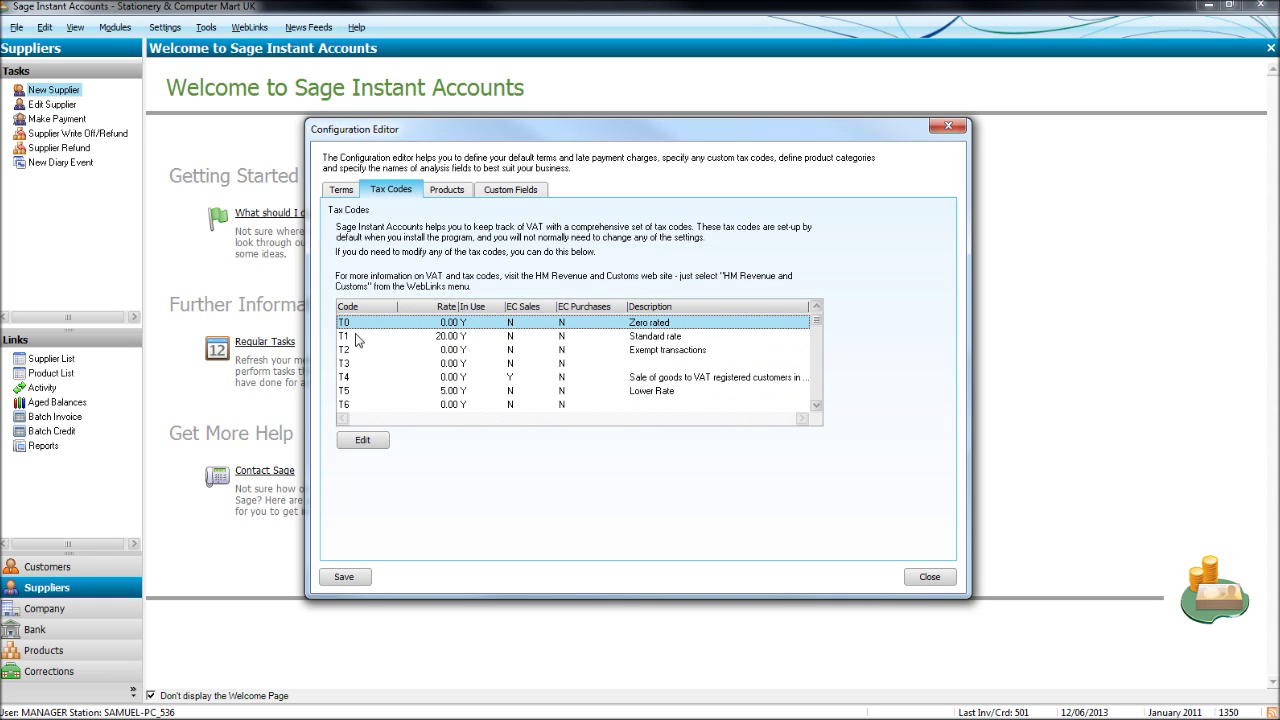
key(Down)
key(Down)
key(Down)
key(Down)
key(Down)
key(Down)
key(Down)
key(Down)
key(Down)
key(Down)
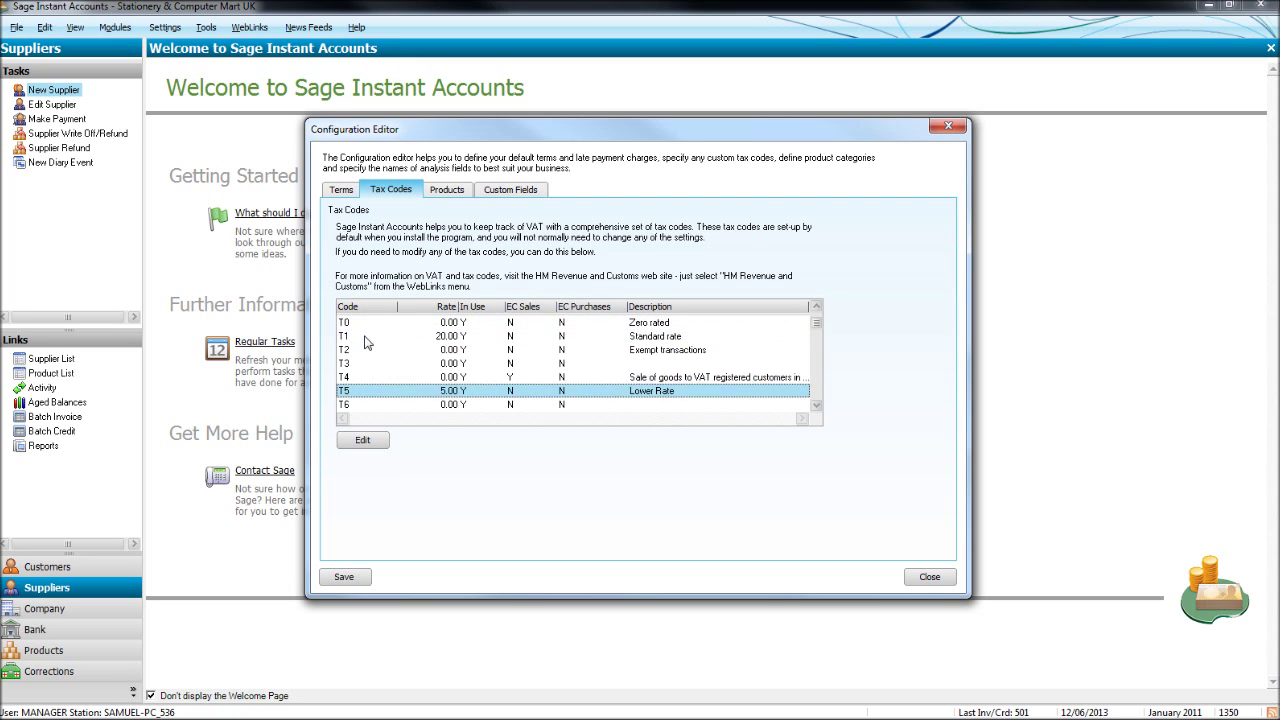
key(Up)
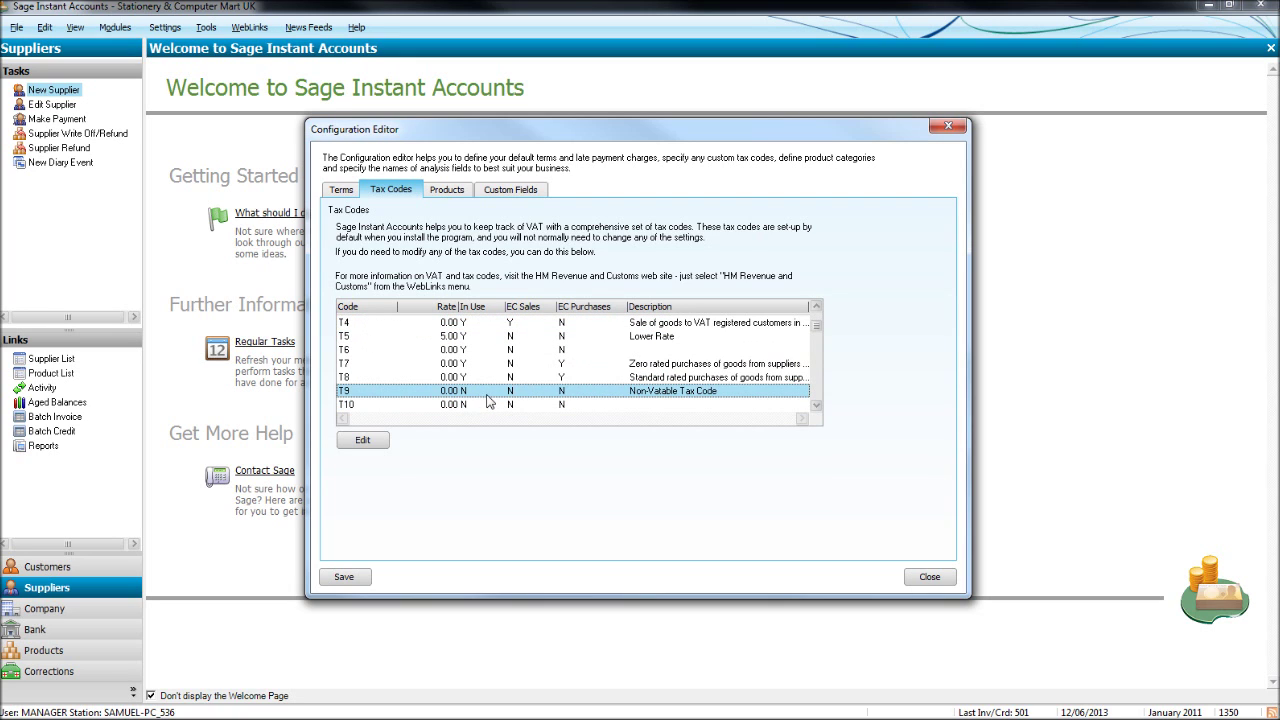
key(Page_Up)
key(Page_Up)
key(Down)
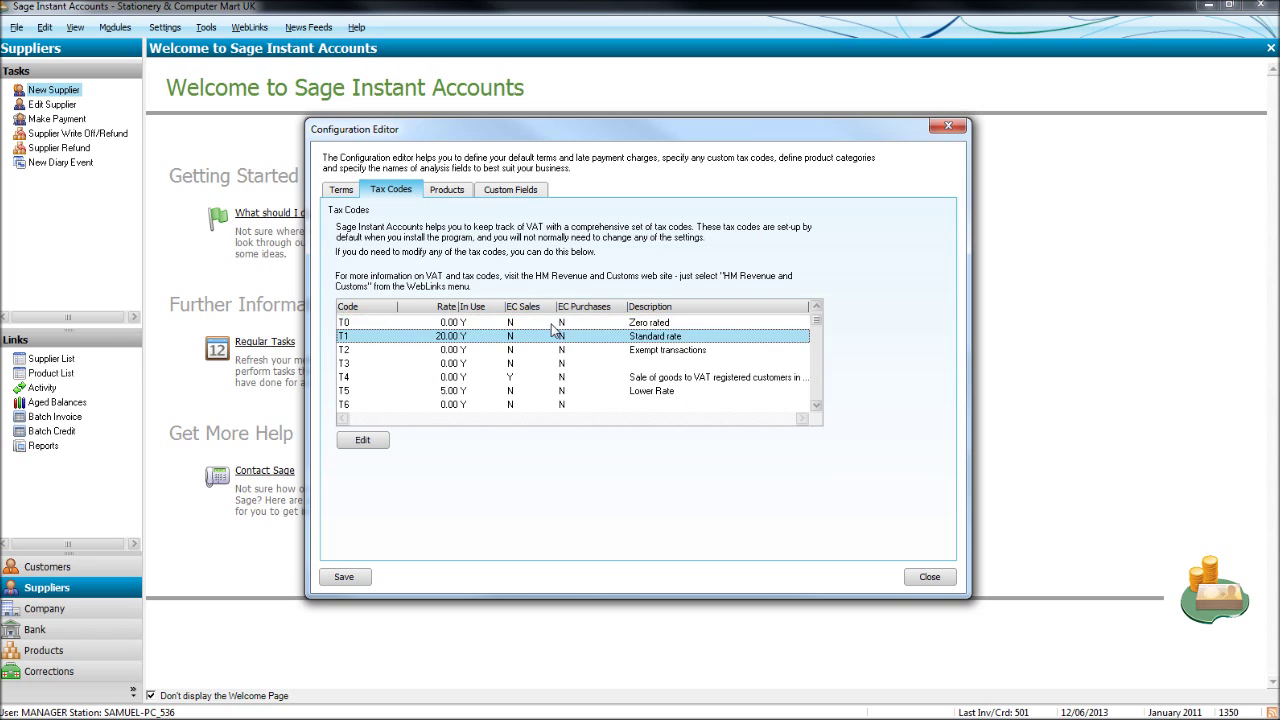
key(Down)
key(Down)
key(Down)
key(Down)
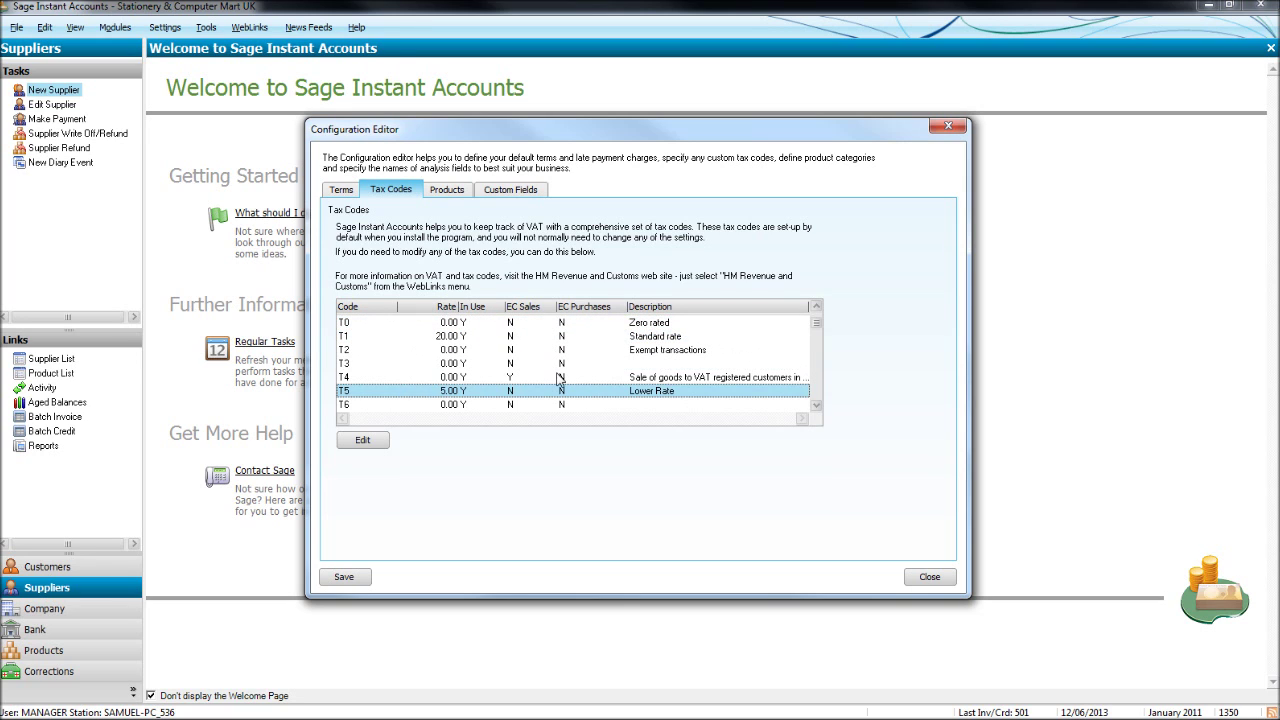
key(Down)
key(Down)
key(Down)
key(Down)
key(Down)
key(Up)
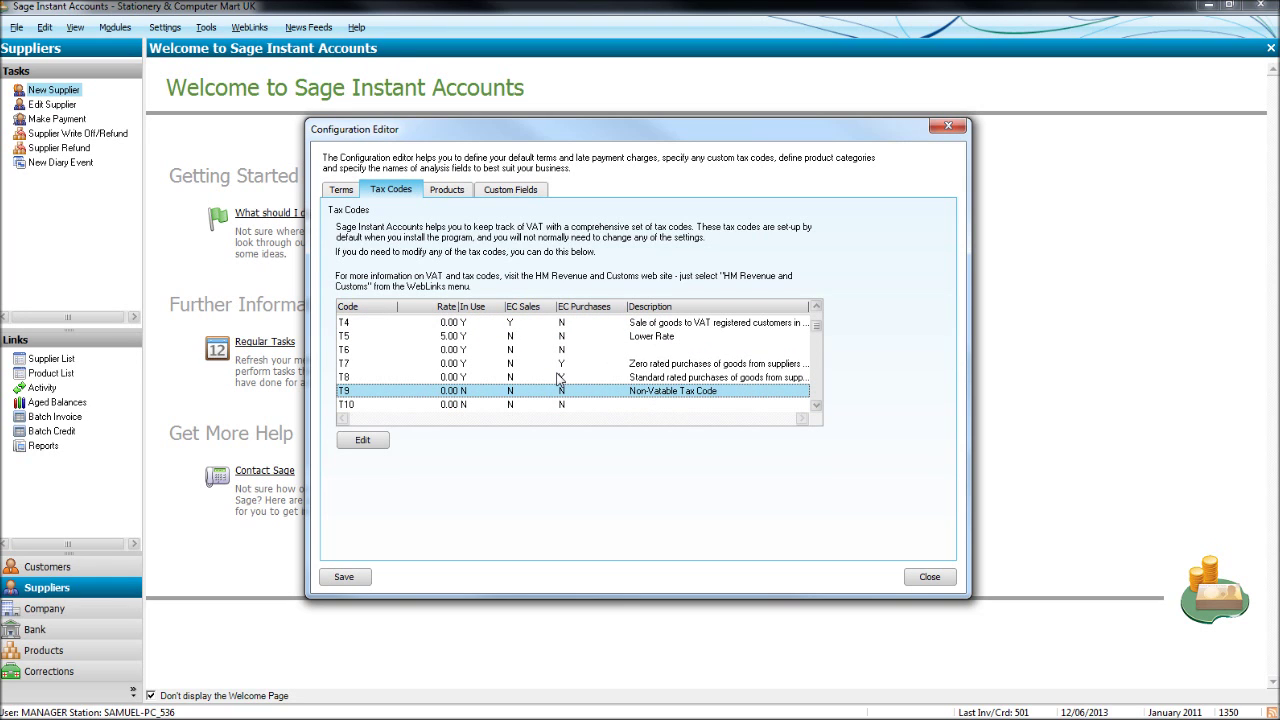
key(Up)
key(Up)
key(Up)
key(Up)
key(Up)
key(Up)
key(Up)
key(Up)
key(Up)
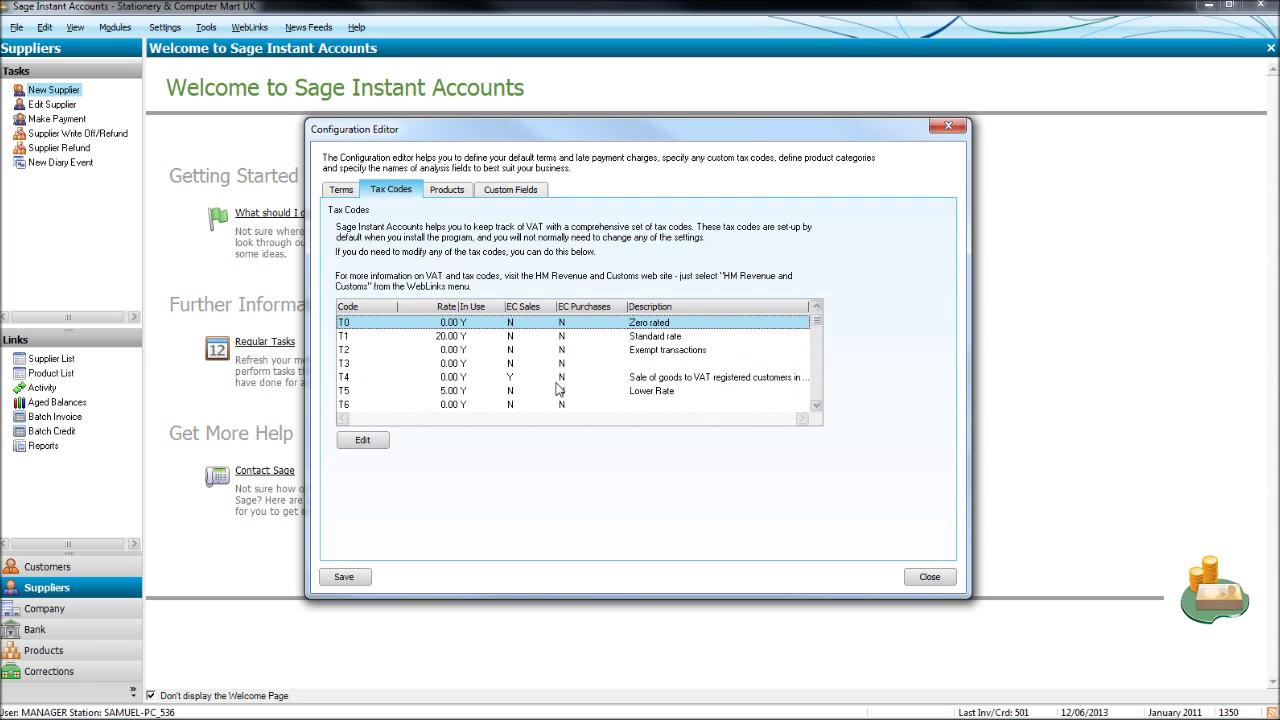
click(558, 389)
key(Down)
key(Down)
key(Down)
key(Down)
click(564, 337)
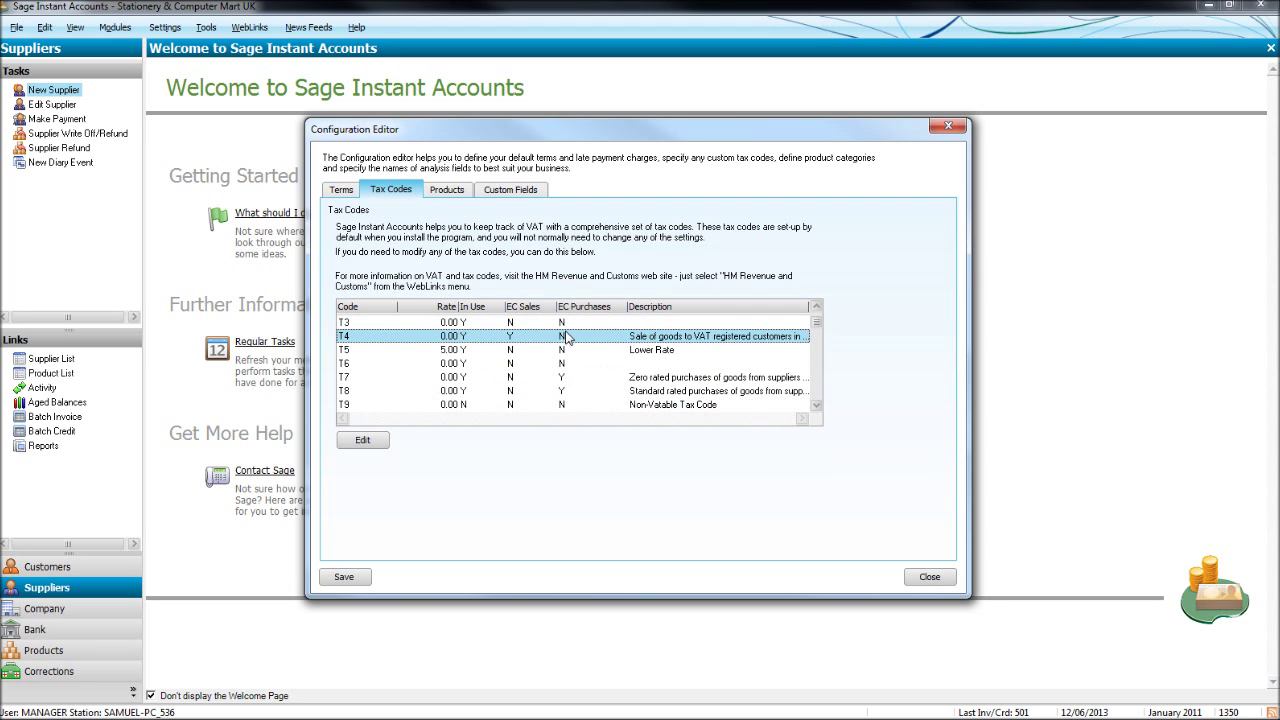
click(573, 379)
click(578, 392)
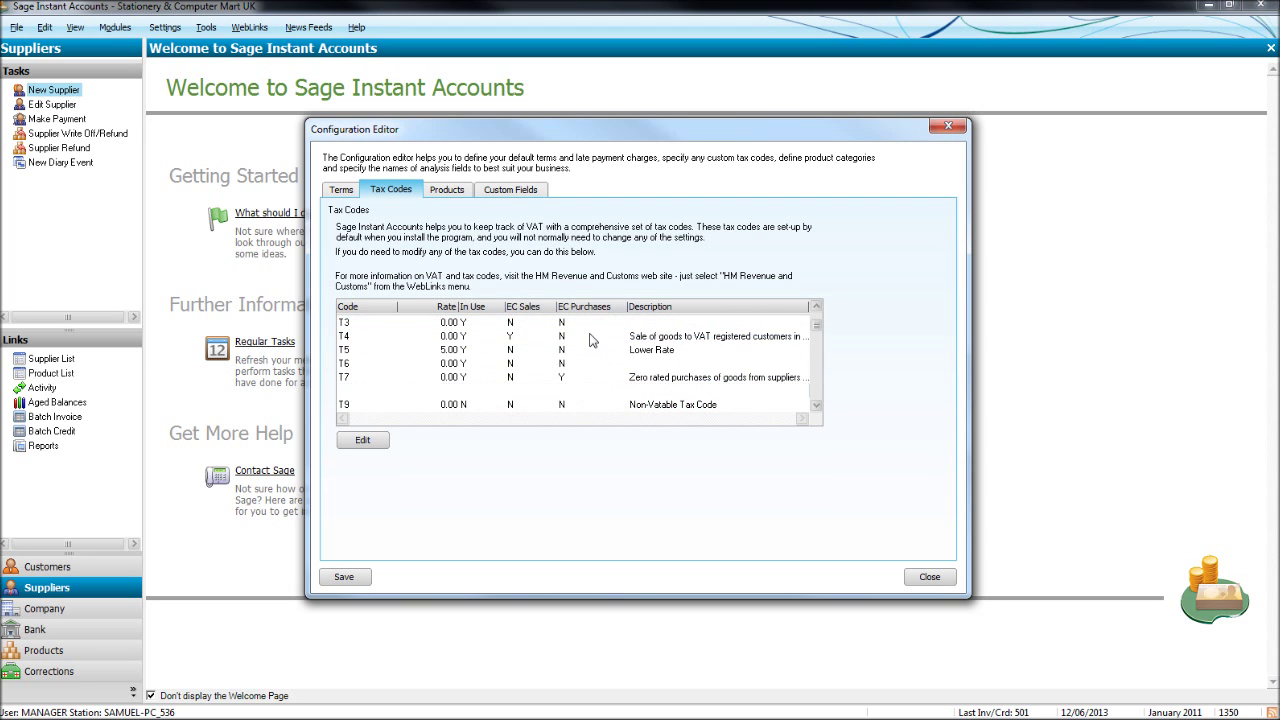
click(593, 340)
click(591, 381)
click(592, 391)
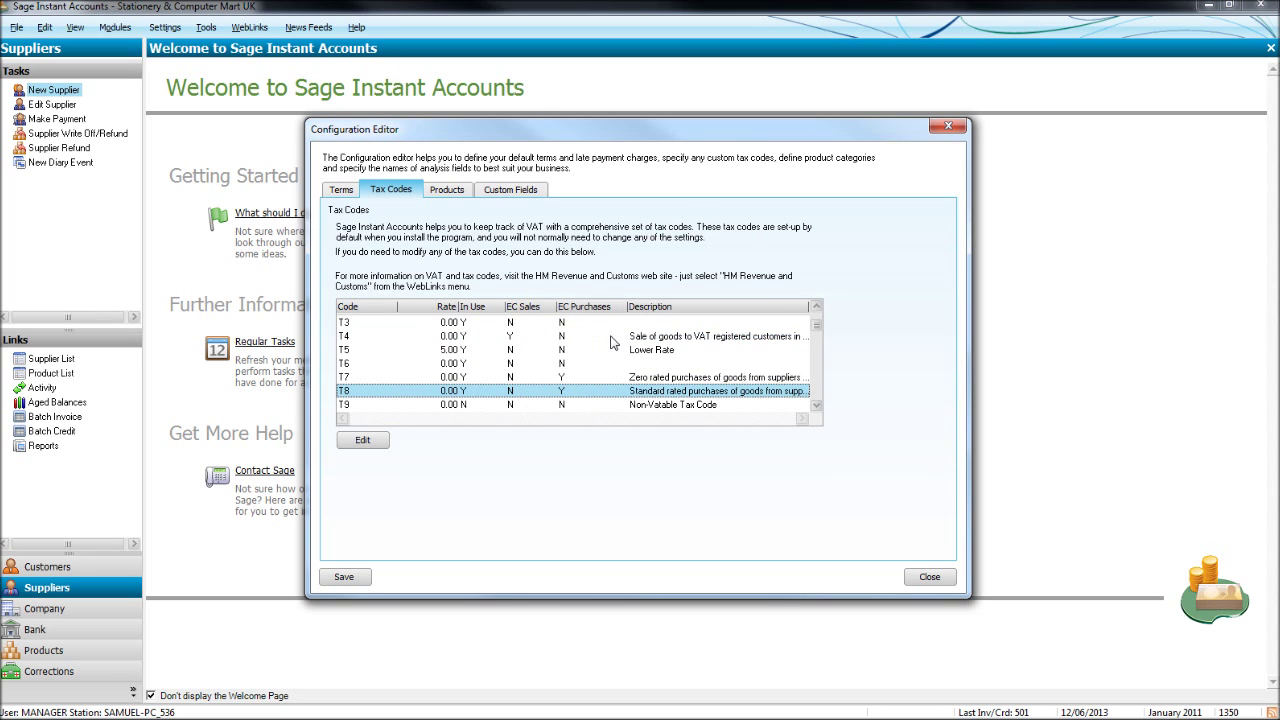
click(613, 342)
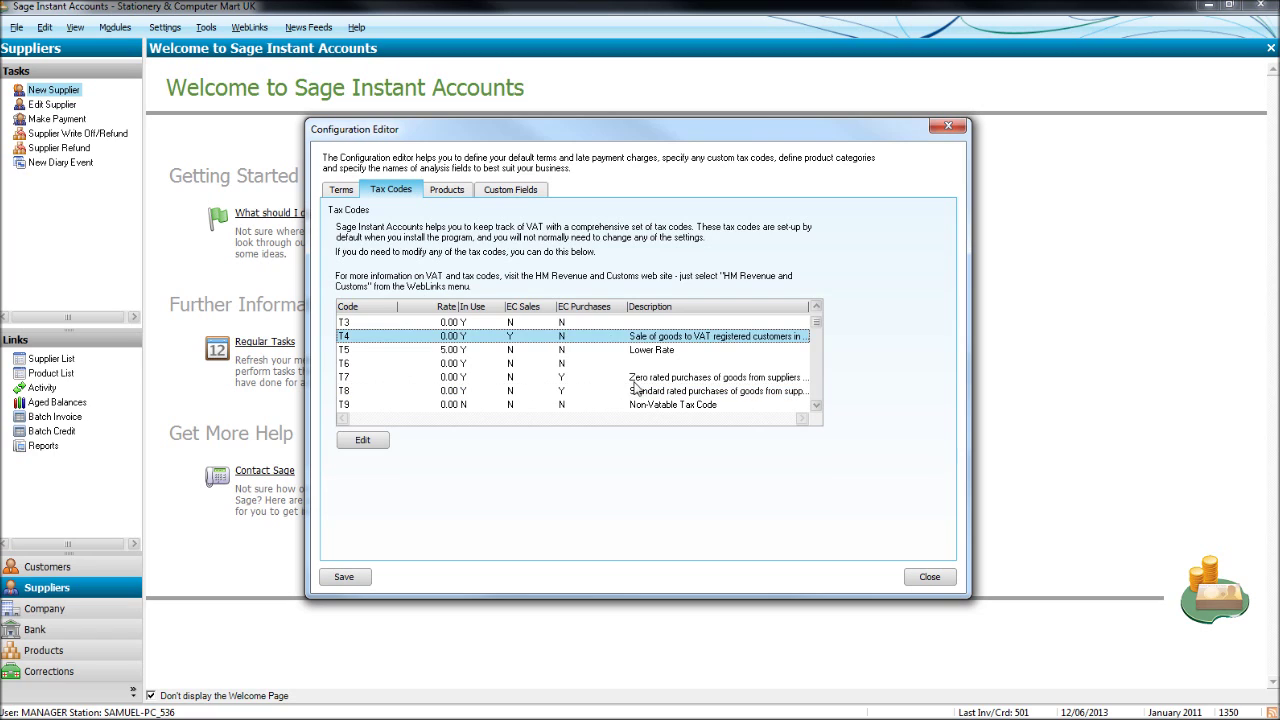
click(641, 379)
click(647, 393)
click(651, 338)
click(649, 381)
click(649, 389)
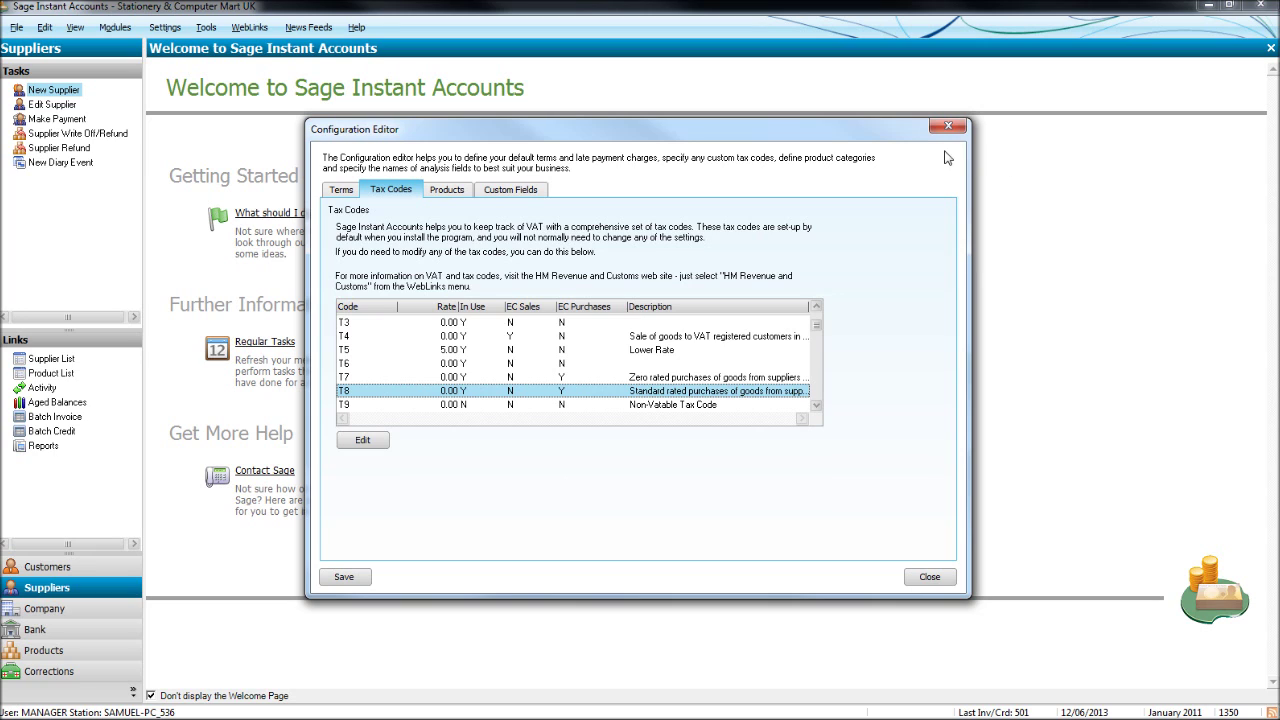
Step: Close the Configuration Editor with tax codes left unchanged
click(948, 126)
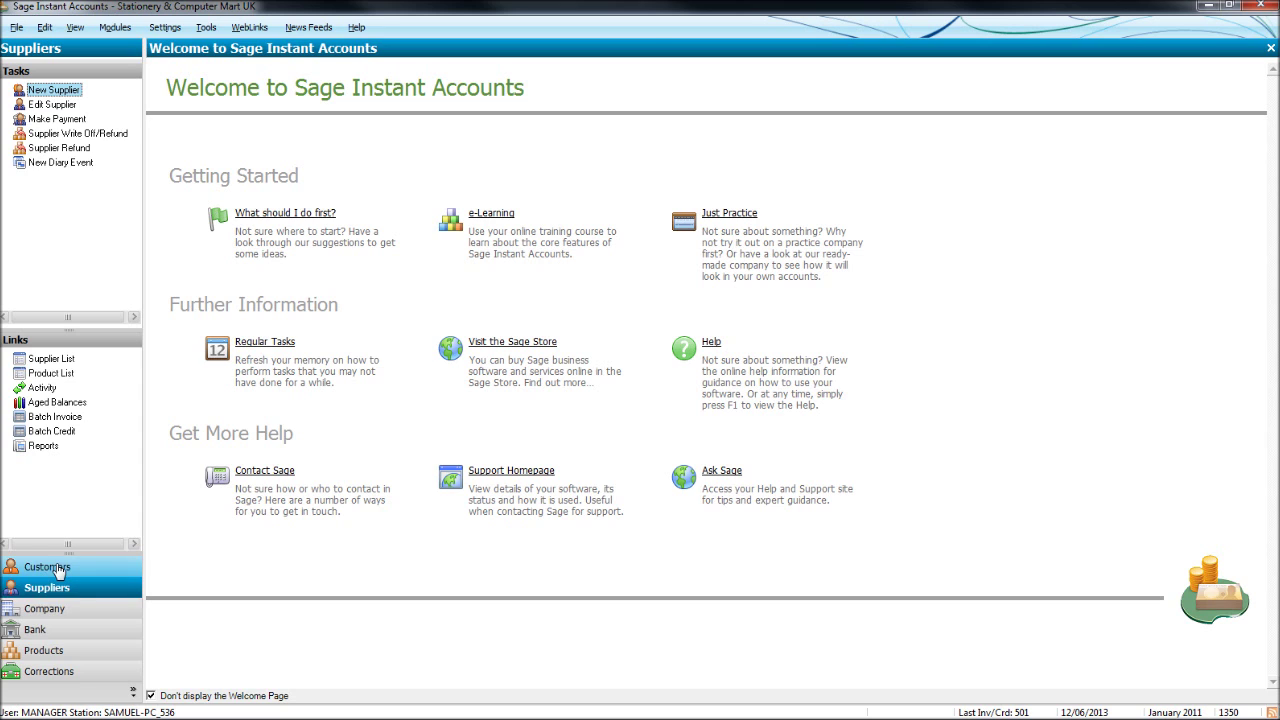
Step: Show the Customers list of 30 accounts, then the Suppliers list of 15 accounts
click(58, 570)
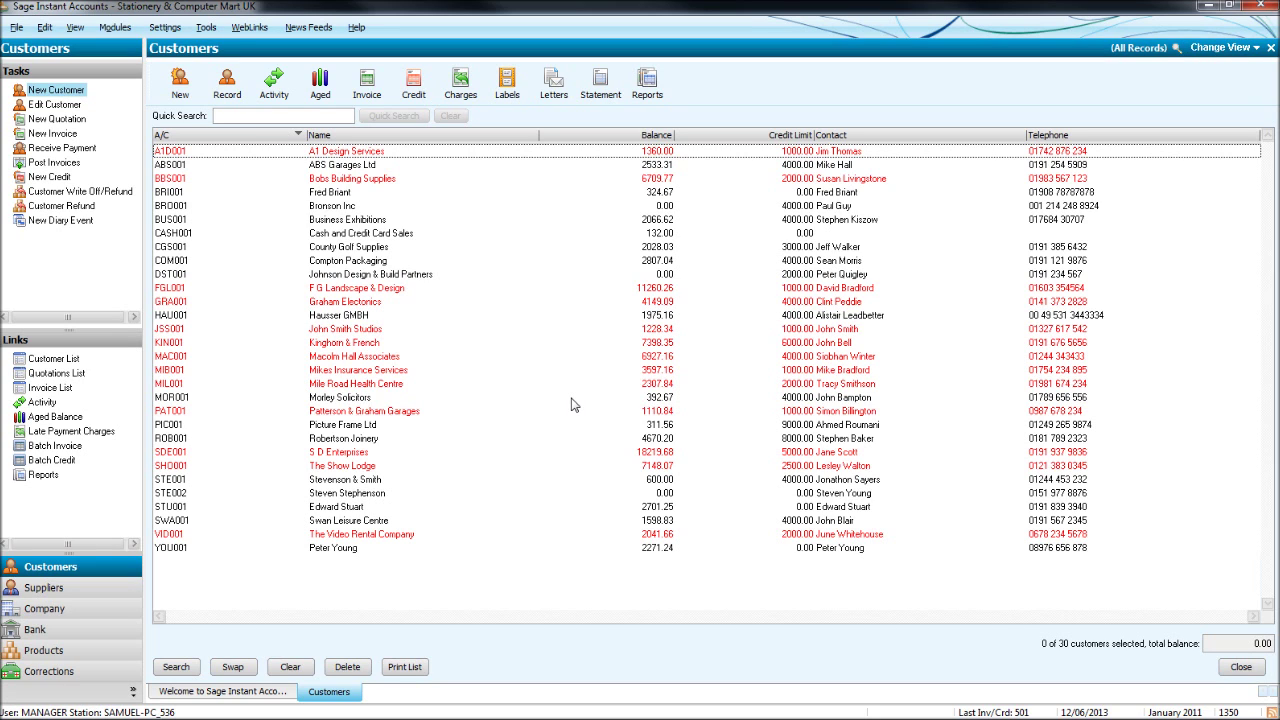
click(80, 588)
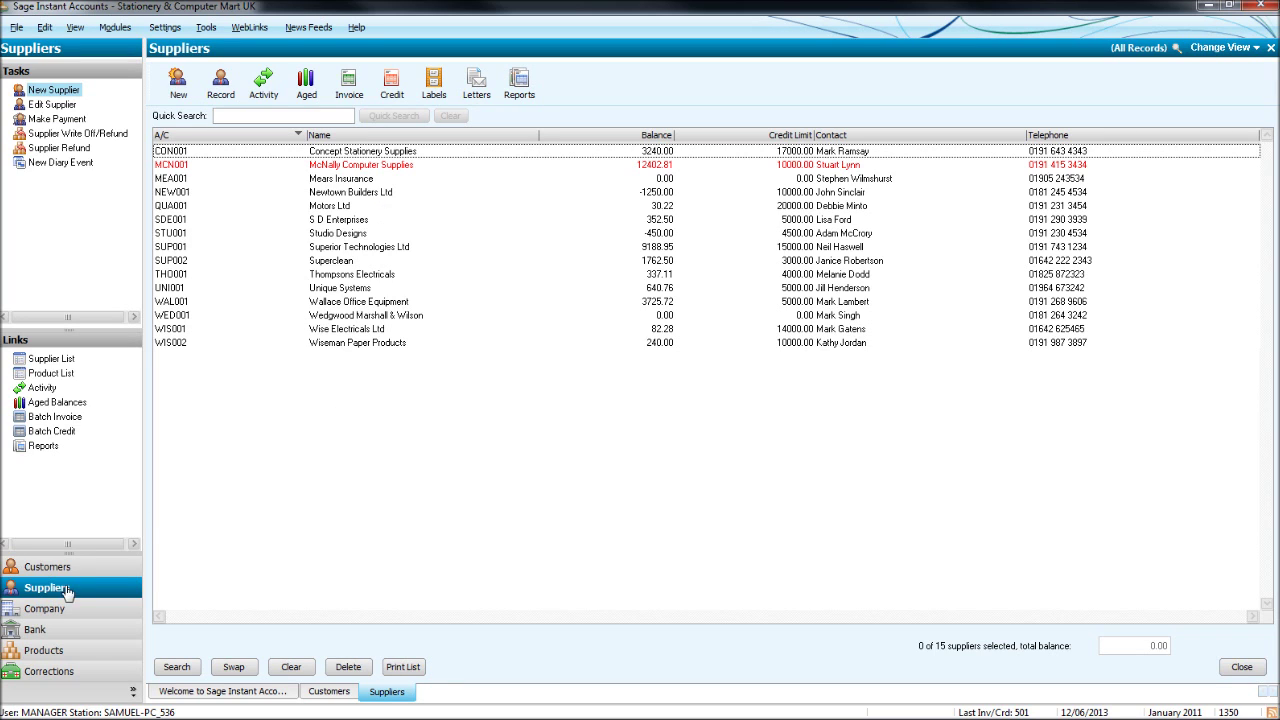
Step: Open the Bank Accounts list and check the 1210 Deposit and 1200 Current accounts
click(54, 638)
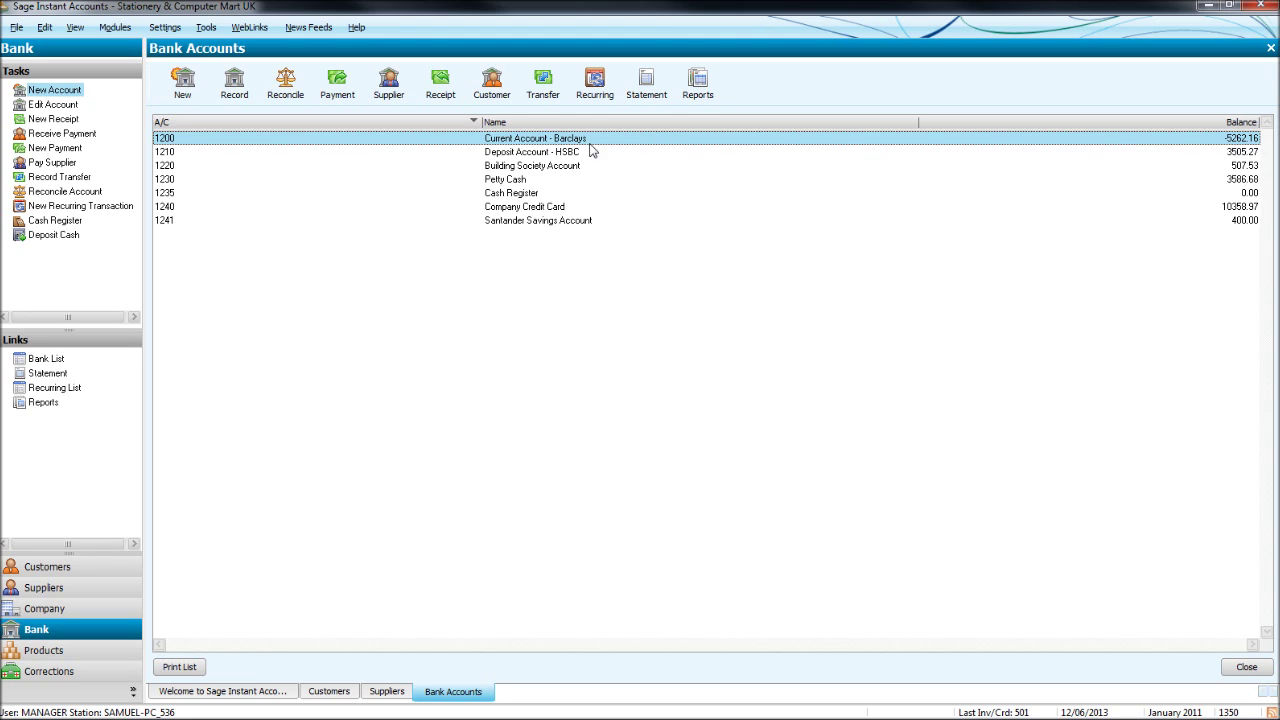
click(595, 152)
click(606, 139)
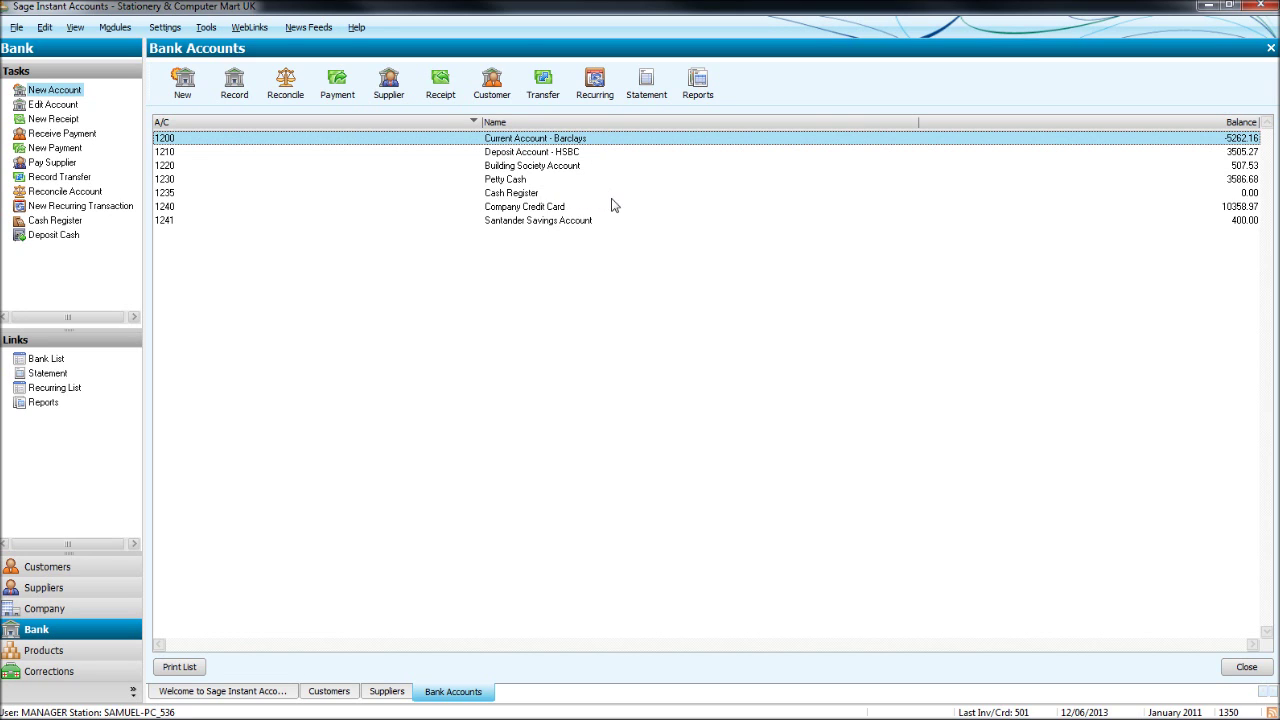